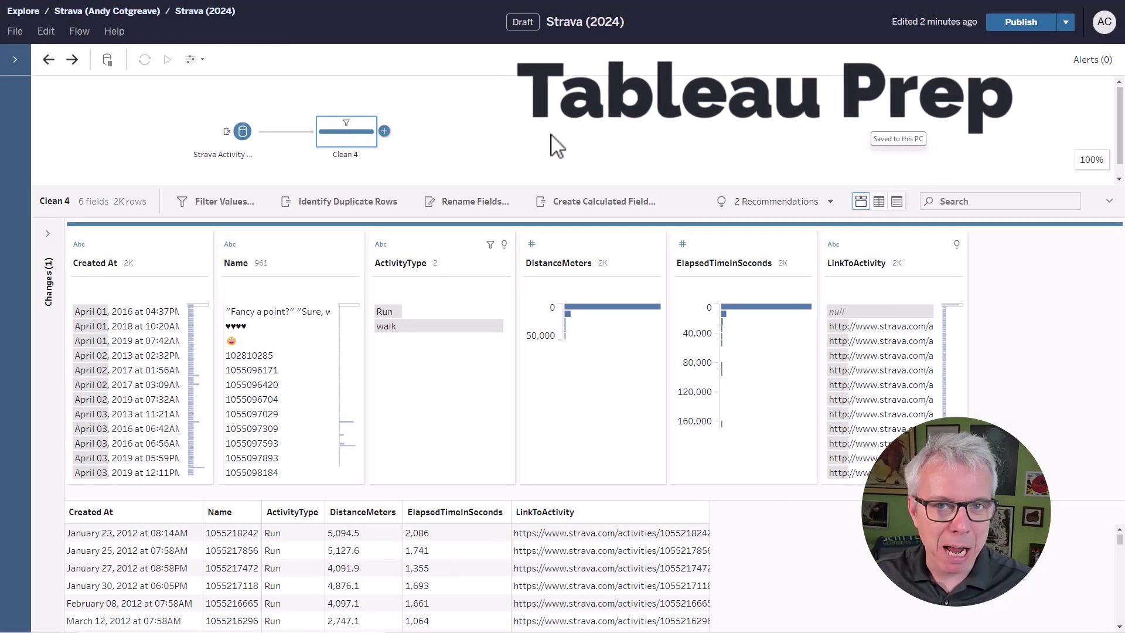
# Inspect a Created At value in Clean 4, a text date like 'April 01, 2016 at 04:37PM'
pyautogui.click(134, 260)
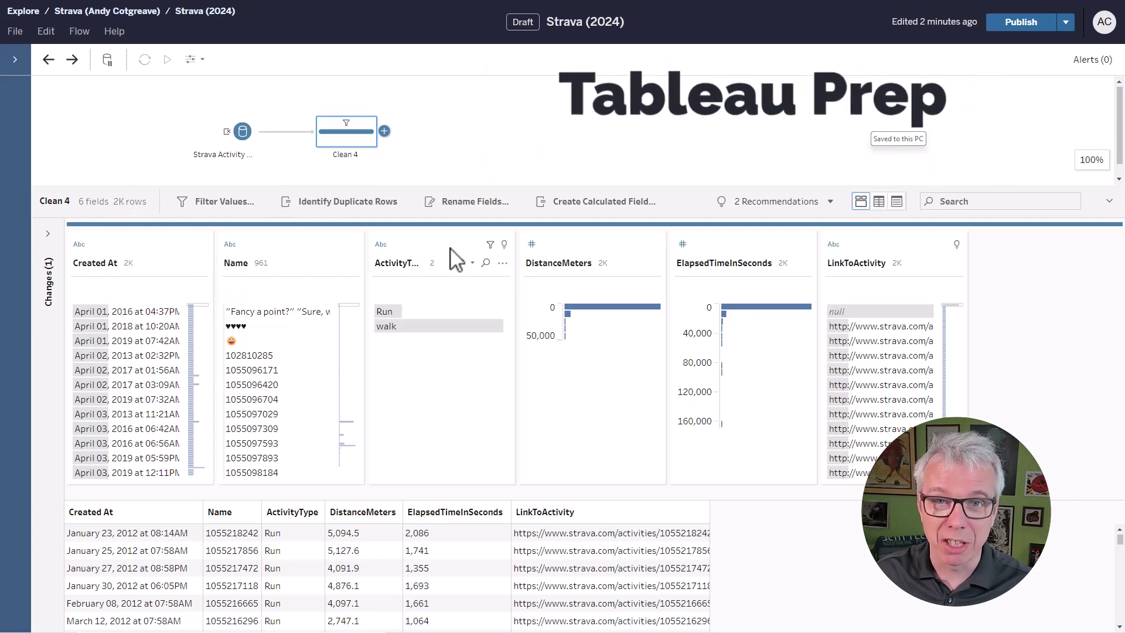
pyautogui.click(571, 256)
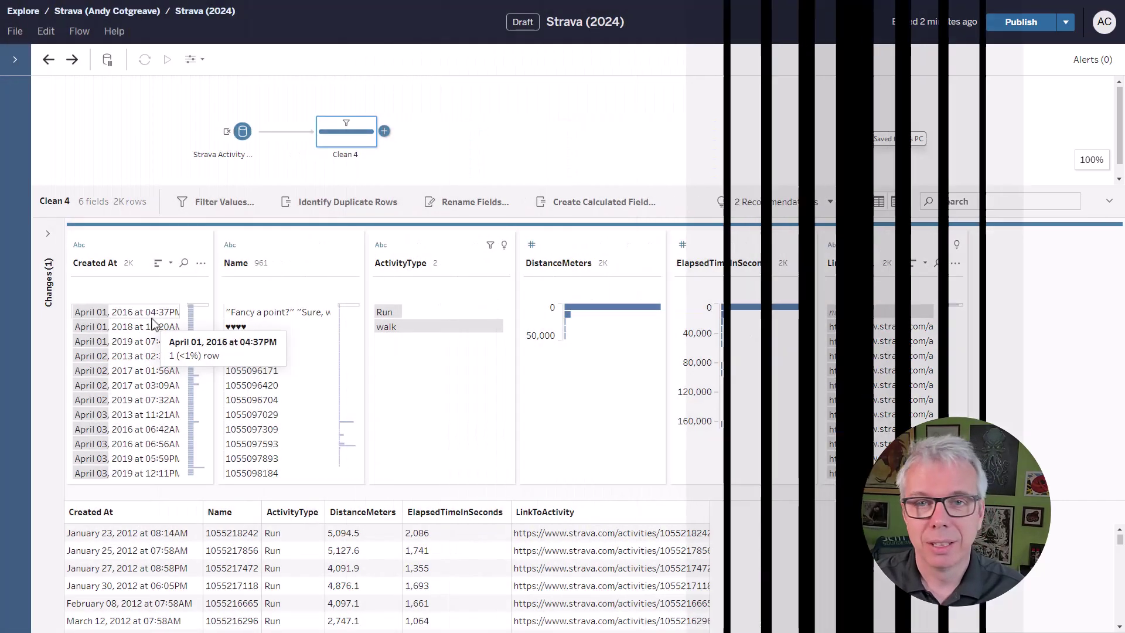
pyautogui.click(152, 324)
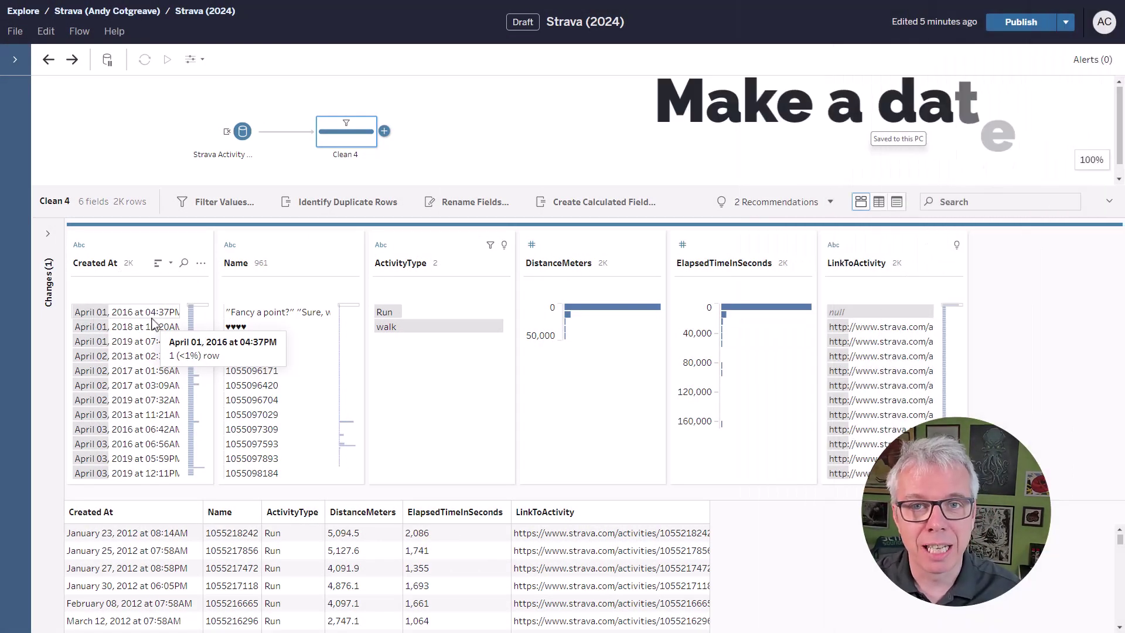
pyautogui.click(152, 324)
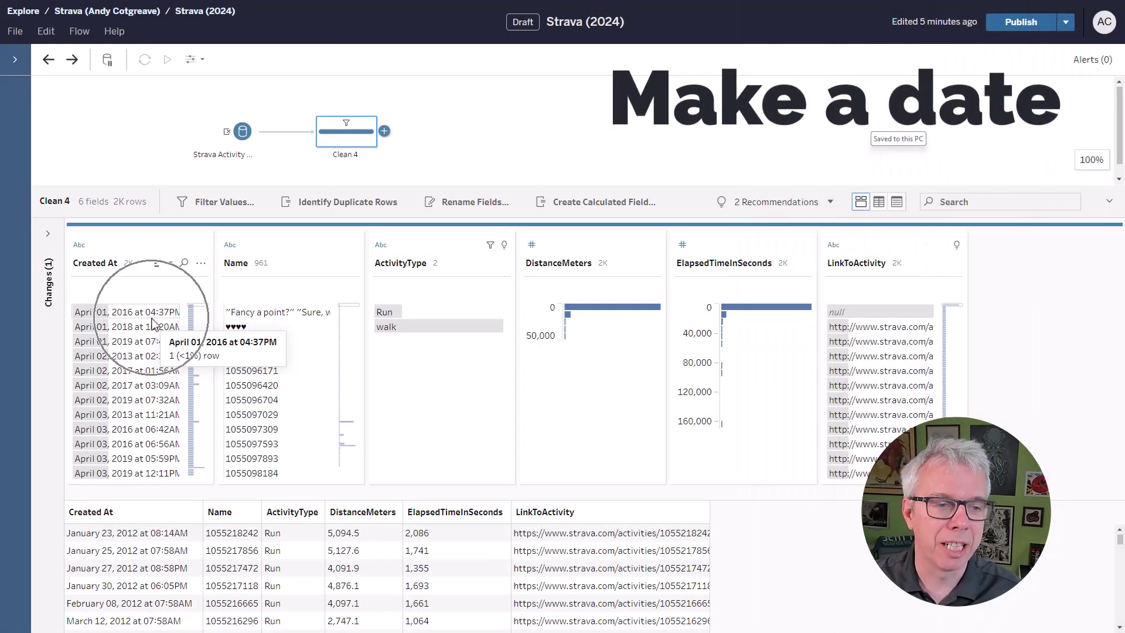
# Ask Einstein to turn CreatedAt into a Date Time field
pyautogui.click(618, 203)
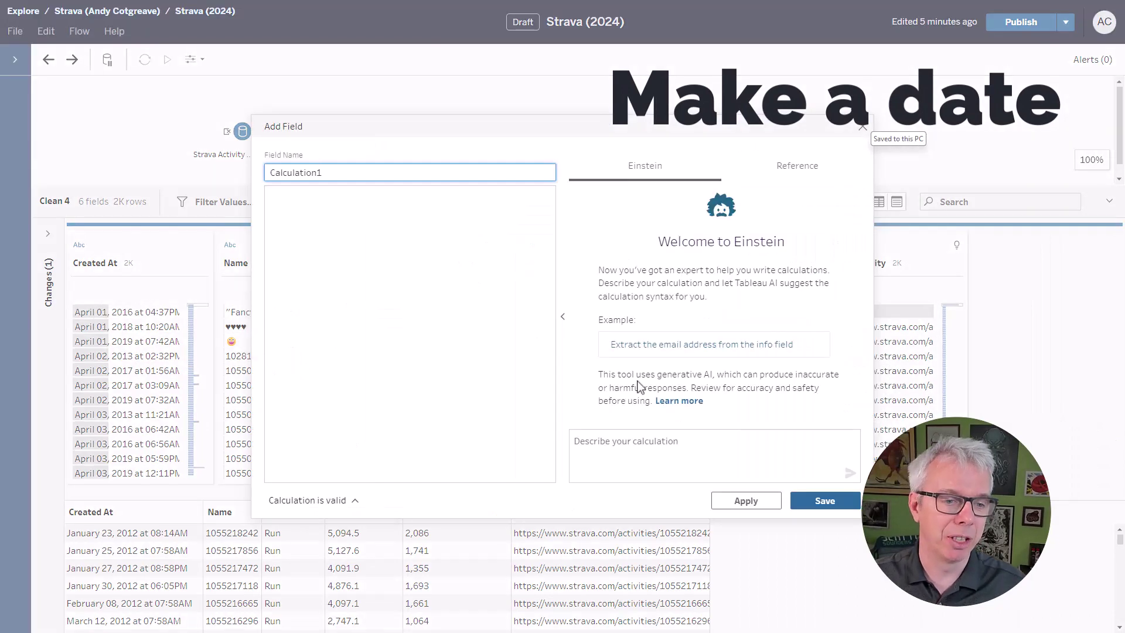
pyautogui.click(645, 441)
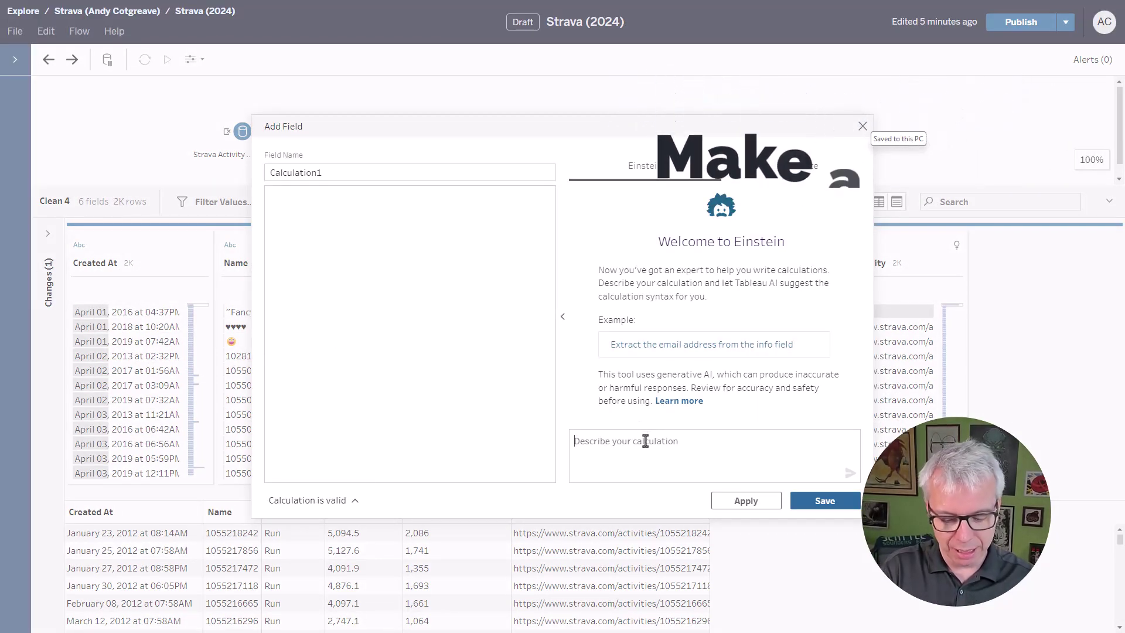
pyautogui.write('C')
pyautogui.press('BackSpace')
pyautogui.write('Turn Created')
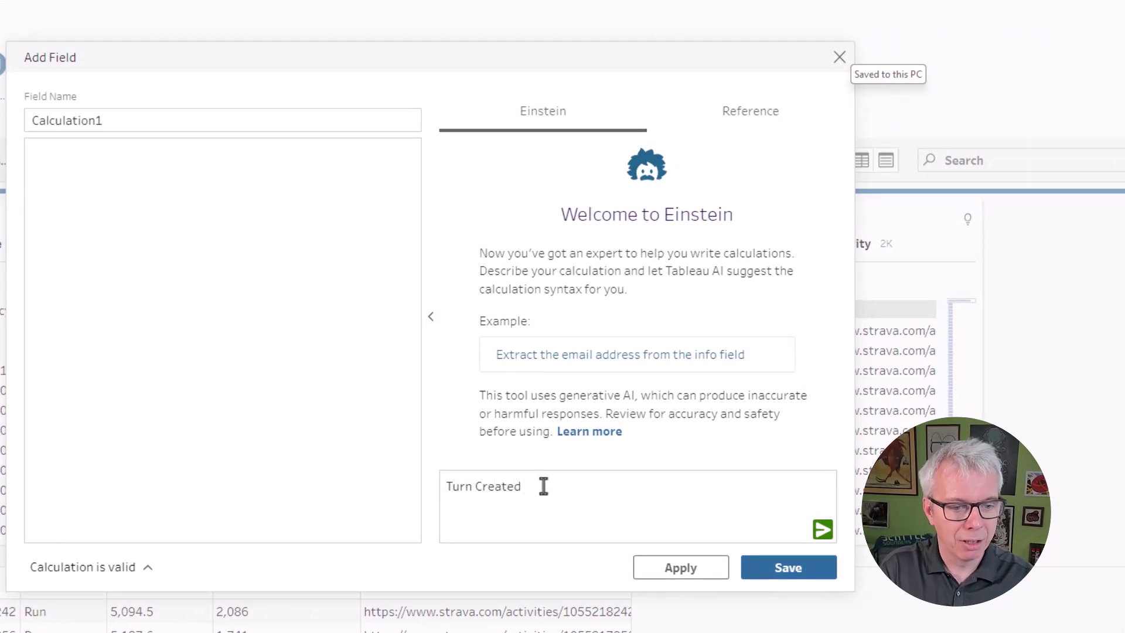
pyautogui.write('At into a Da')
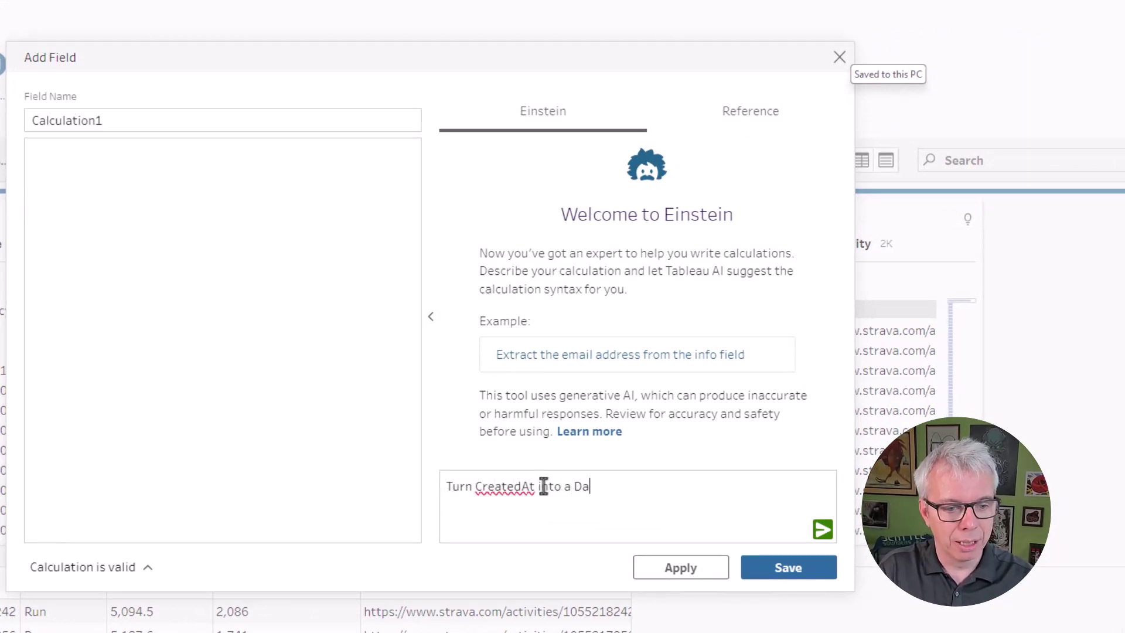
pyautogui.write('te Time field')
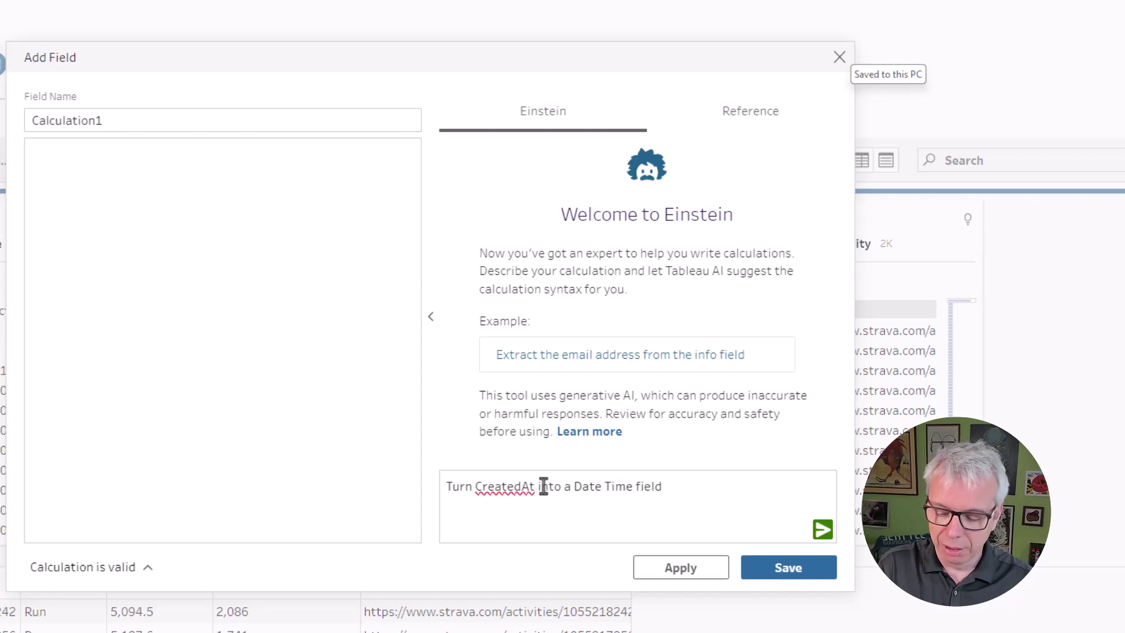
pyautogui.press('Return')
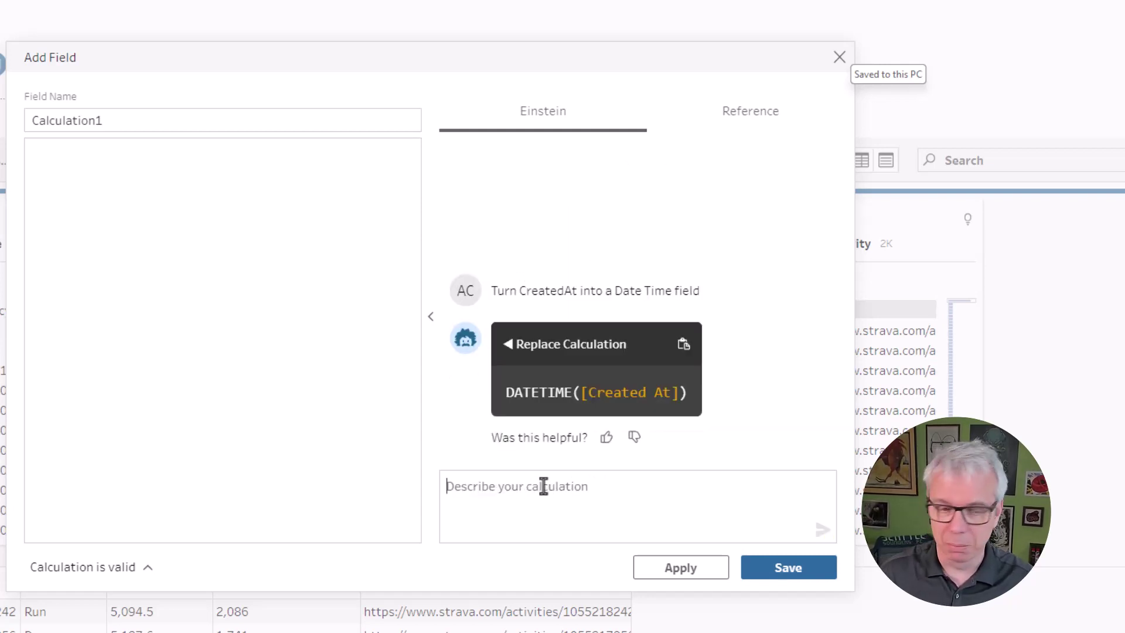
# Apply the suggested DATETIME([Created At]) formula and save the field as Date
pyautogui.click(510, 345)
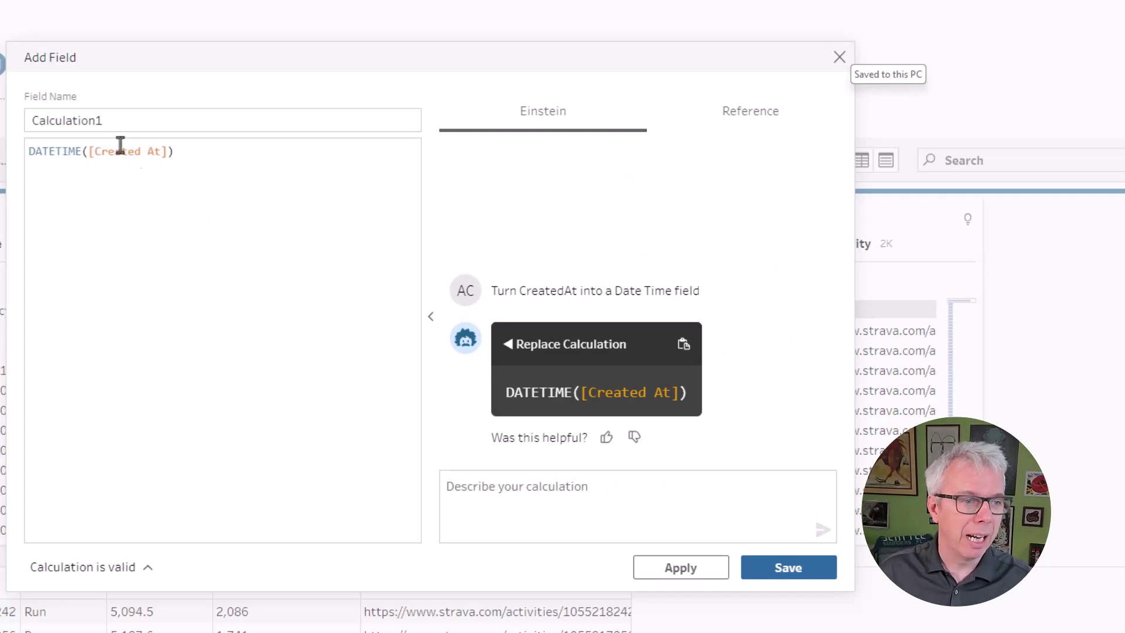
pyautogui.doubleClick(67, 120)
pyautogui.write('Date')
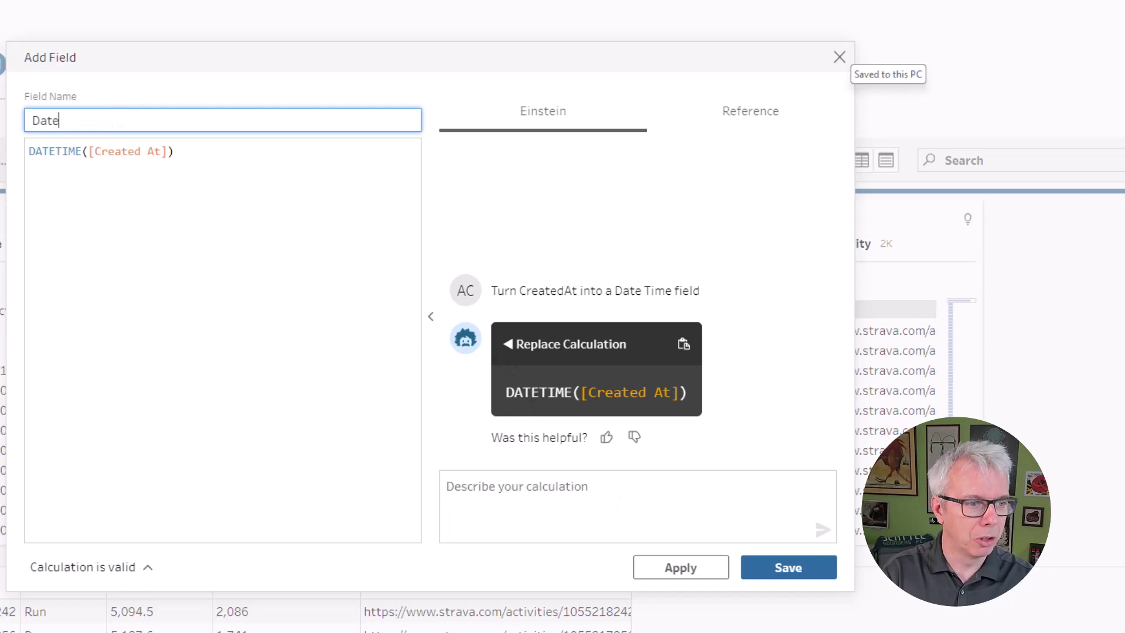
pyautogui.click(764, 565)
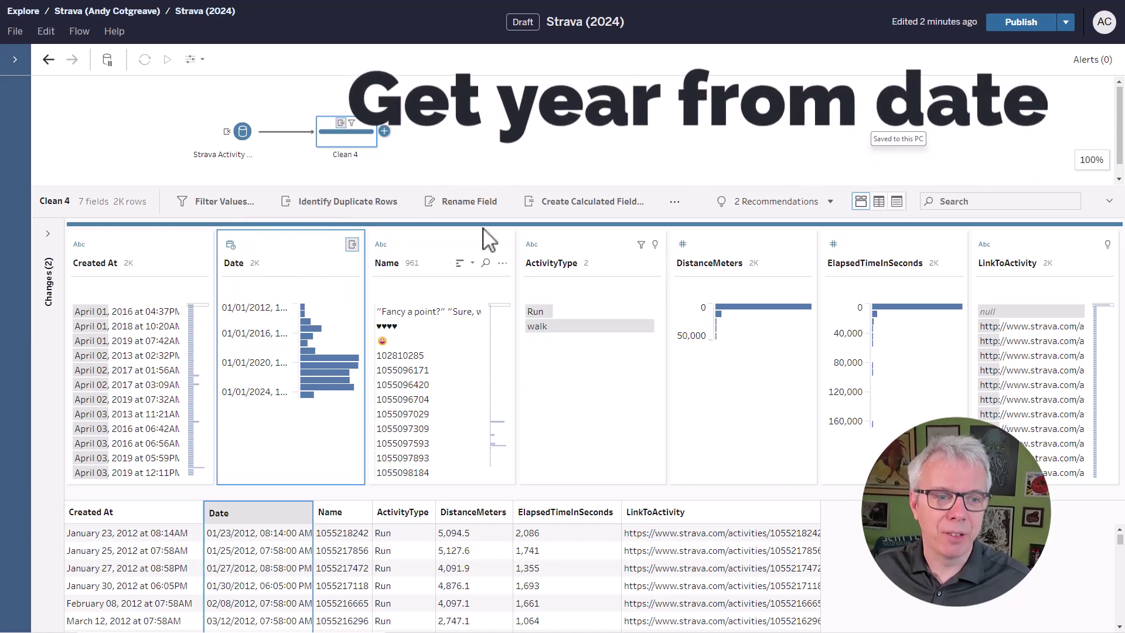
# Have Einstein 'Get year from Date', apply YEAR([Date]) and name the field Year
pyautogui.click(592, 202)
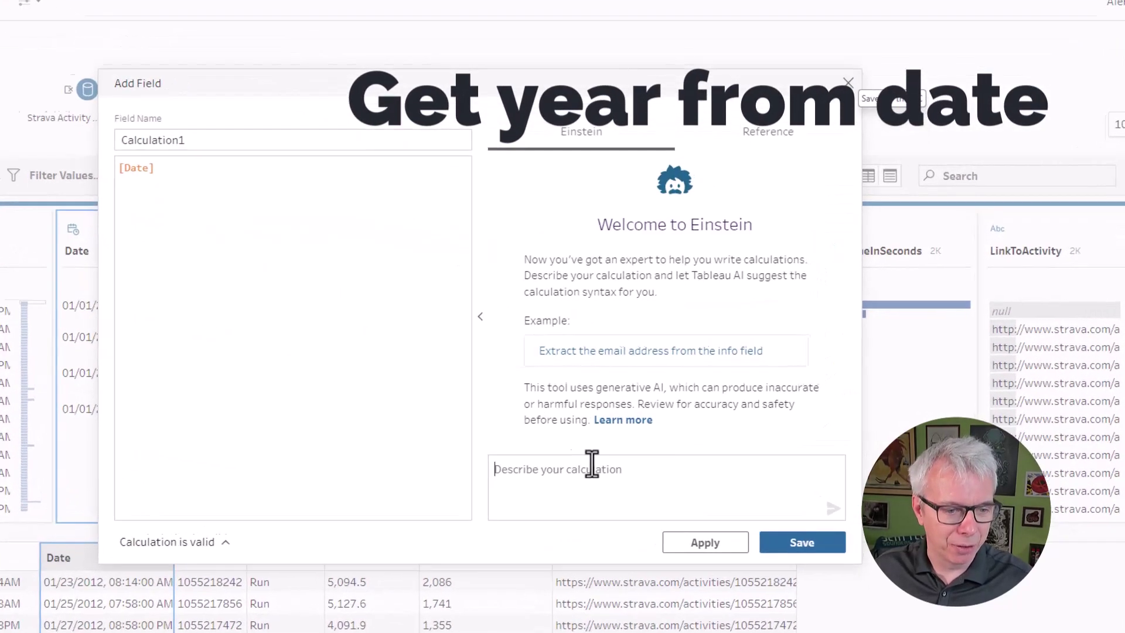
pyautogui.write('Get year f')
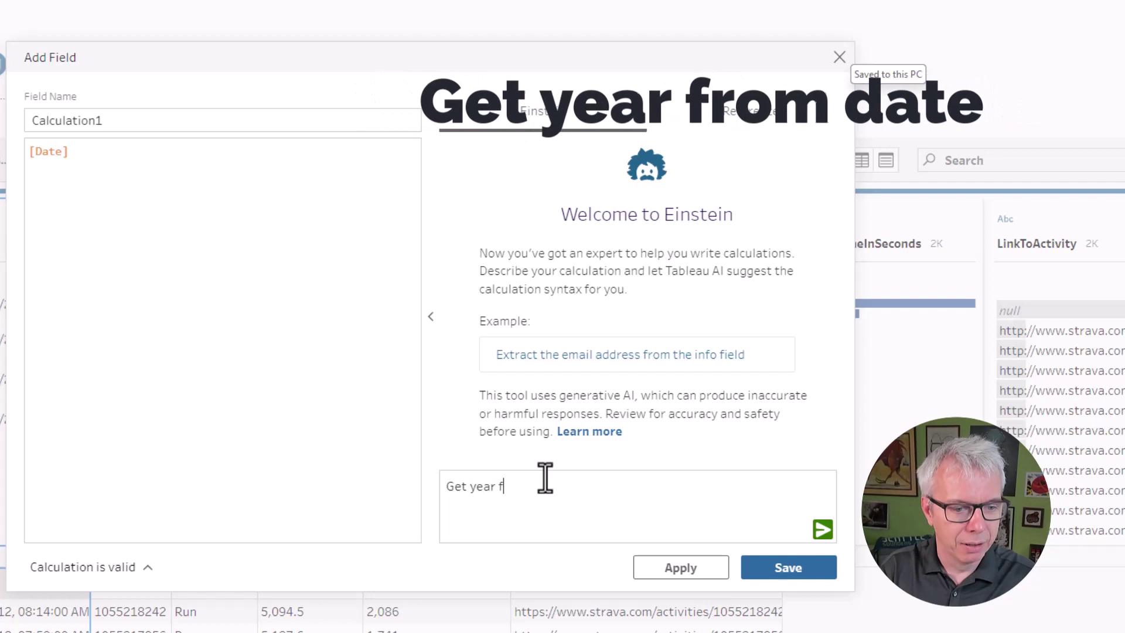
pyautogui.write('rom Date')
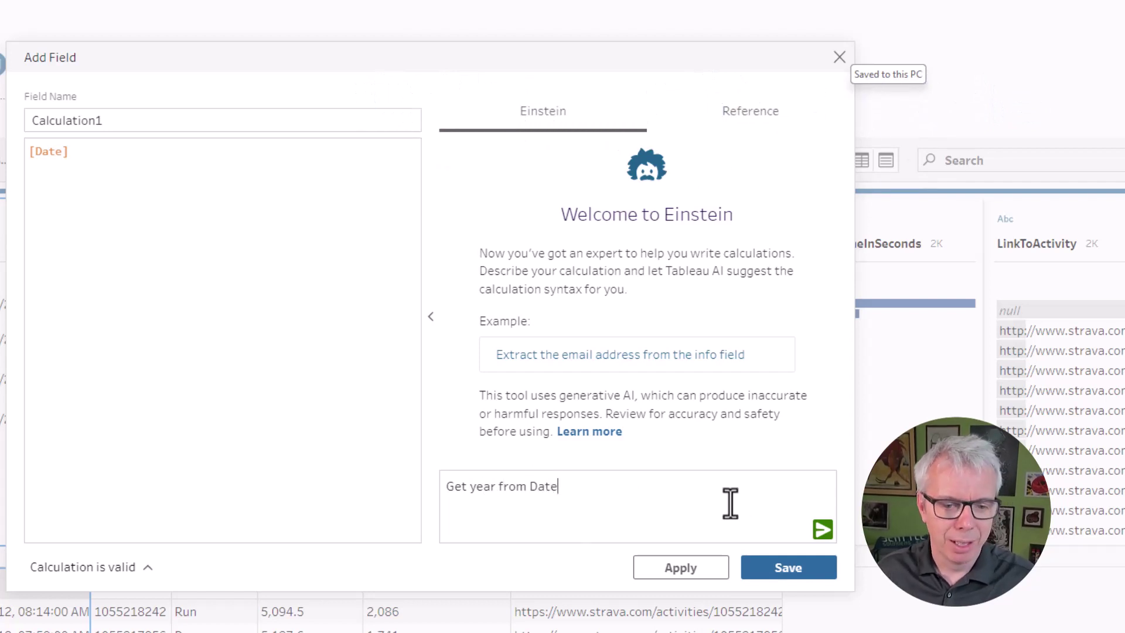
pyautogui.click(824, 530)
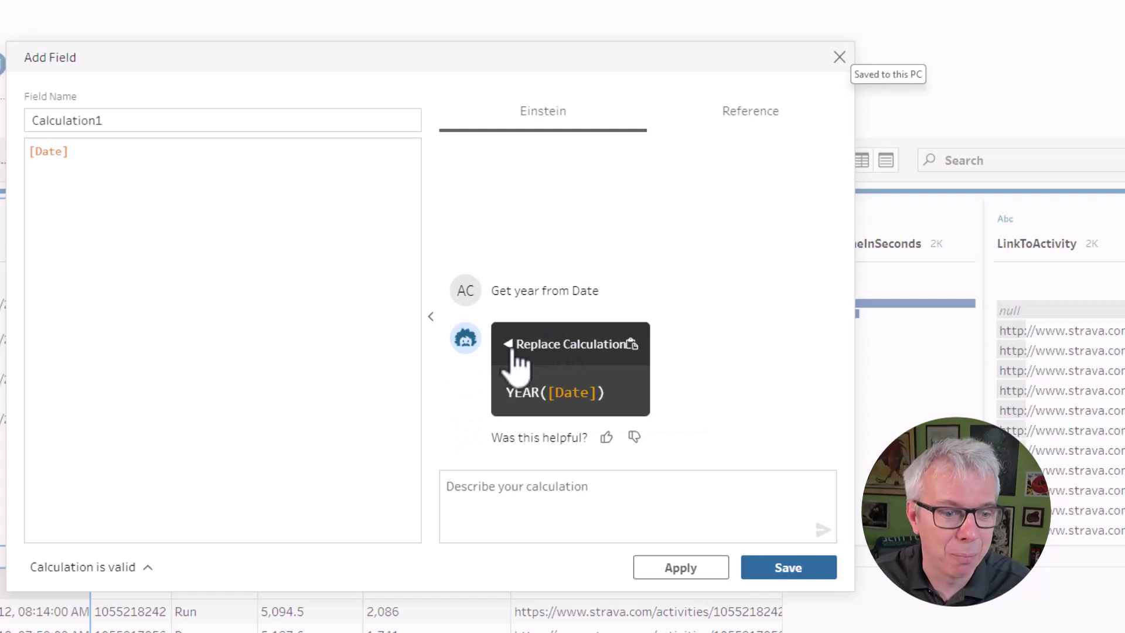
pyautogui.click(510, 345)
pyautogui.doubleClick(166, 122)
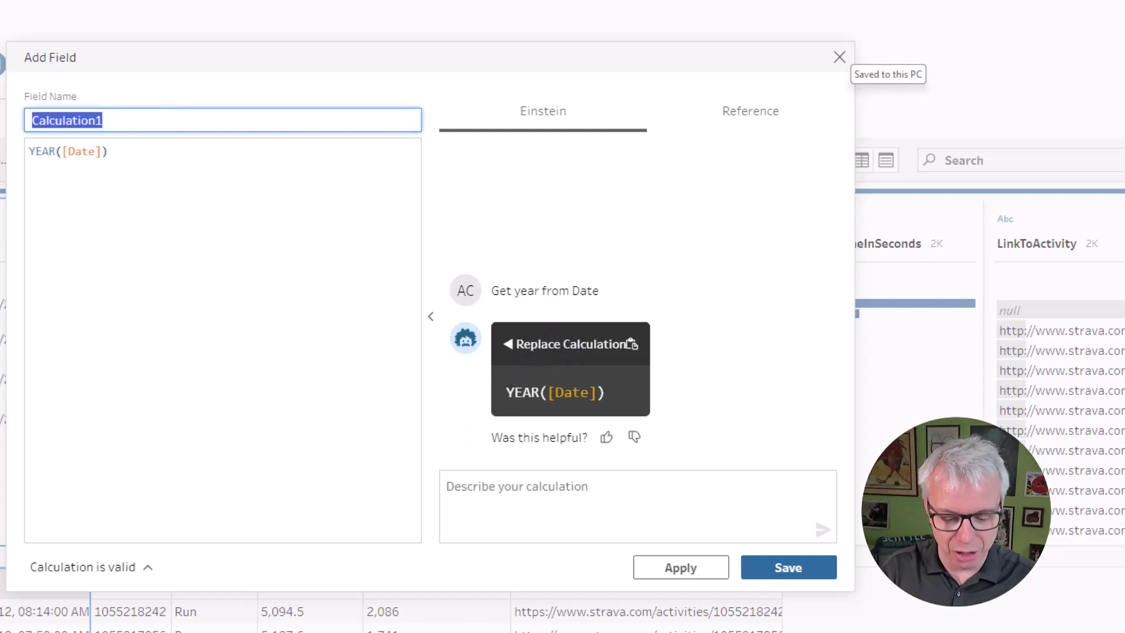
pyautogui.write('Yea')
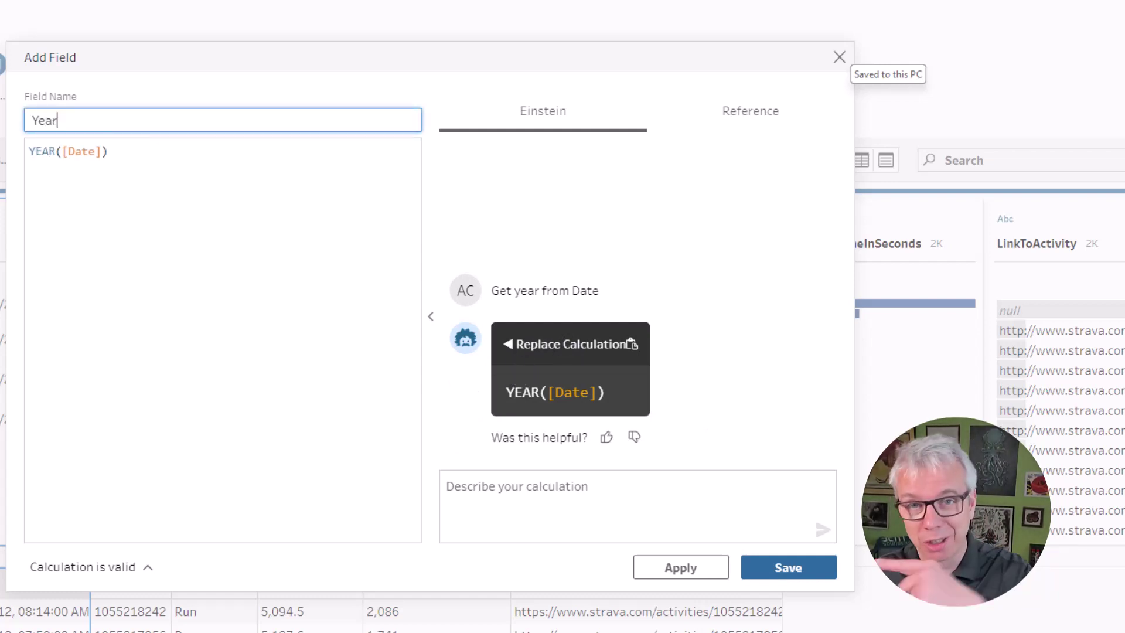
pyautogui.write('r')
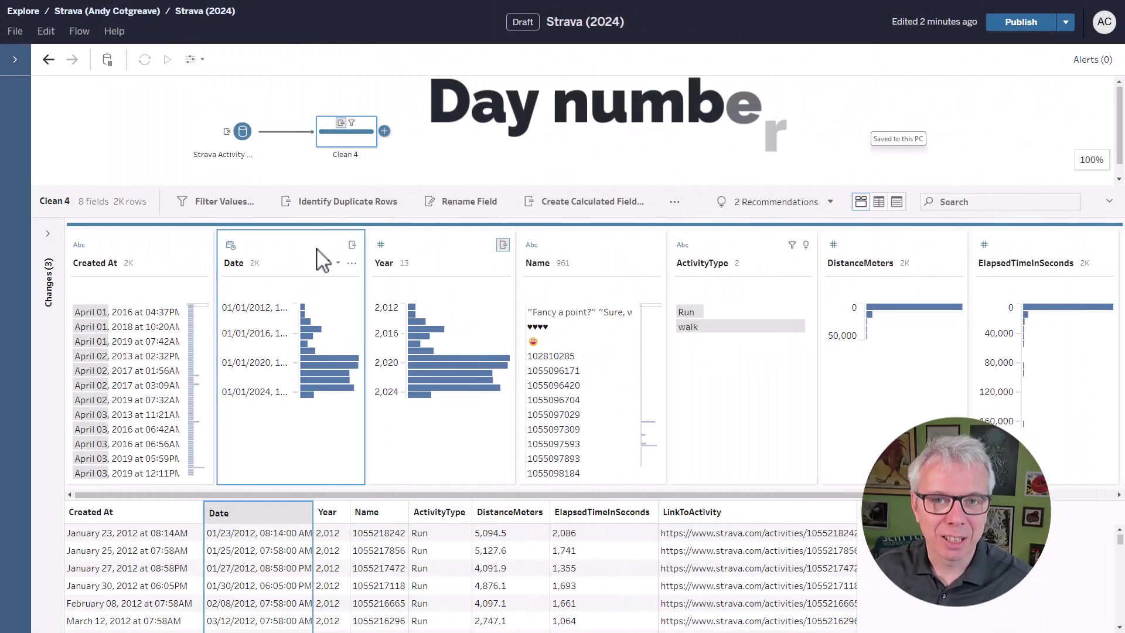
# With Date selected, ask Einstein to calculate the day number of year from it
pyautogui.click(316, 258)
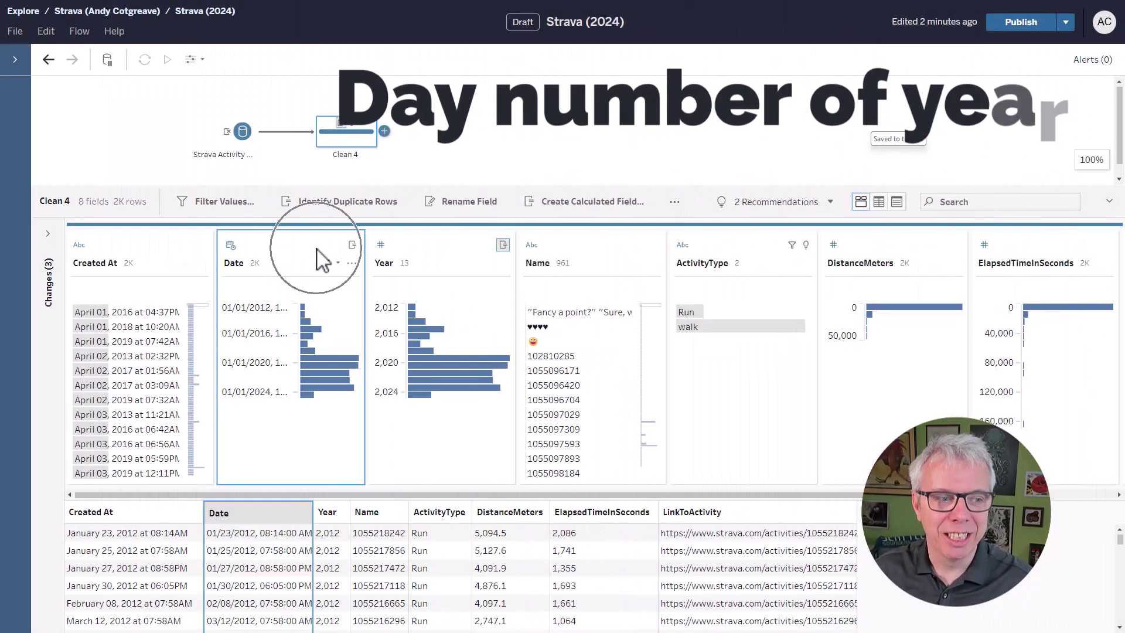
pyautogui.click(632, 202)
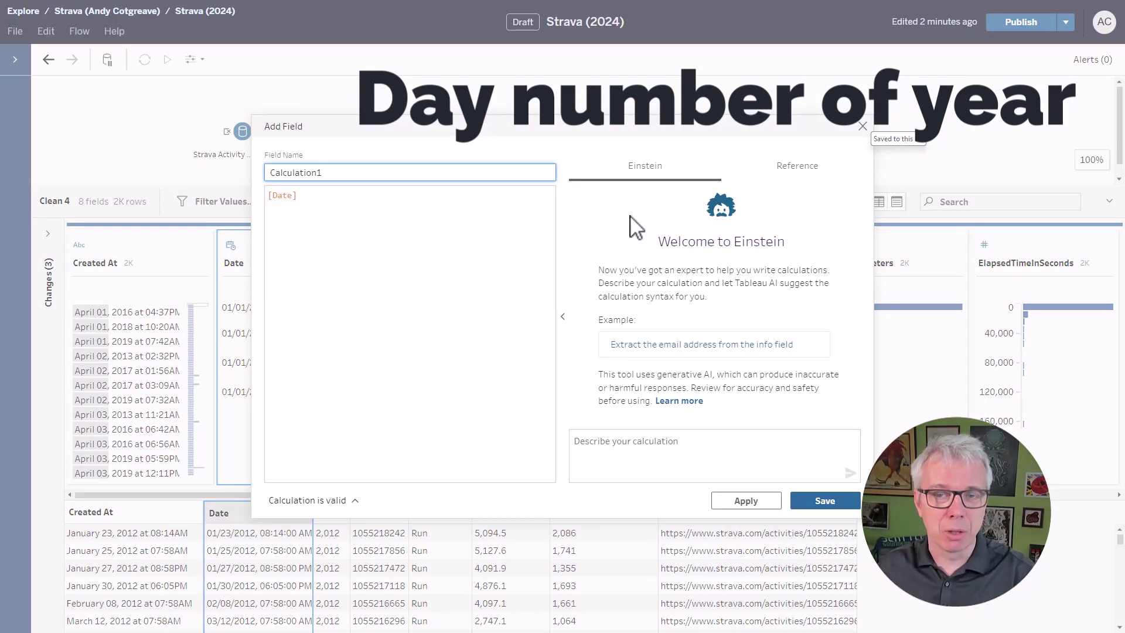
pyautogui.click(686, 444)
pyautogui.write('ca')
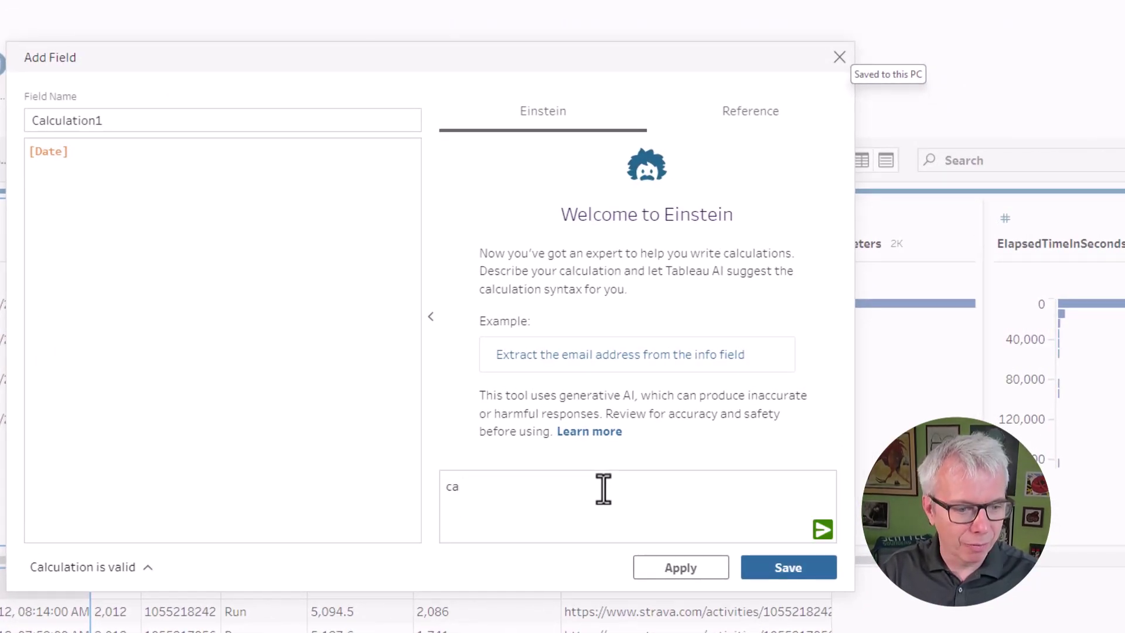
pyautogui.write('lculate the day number of year')
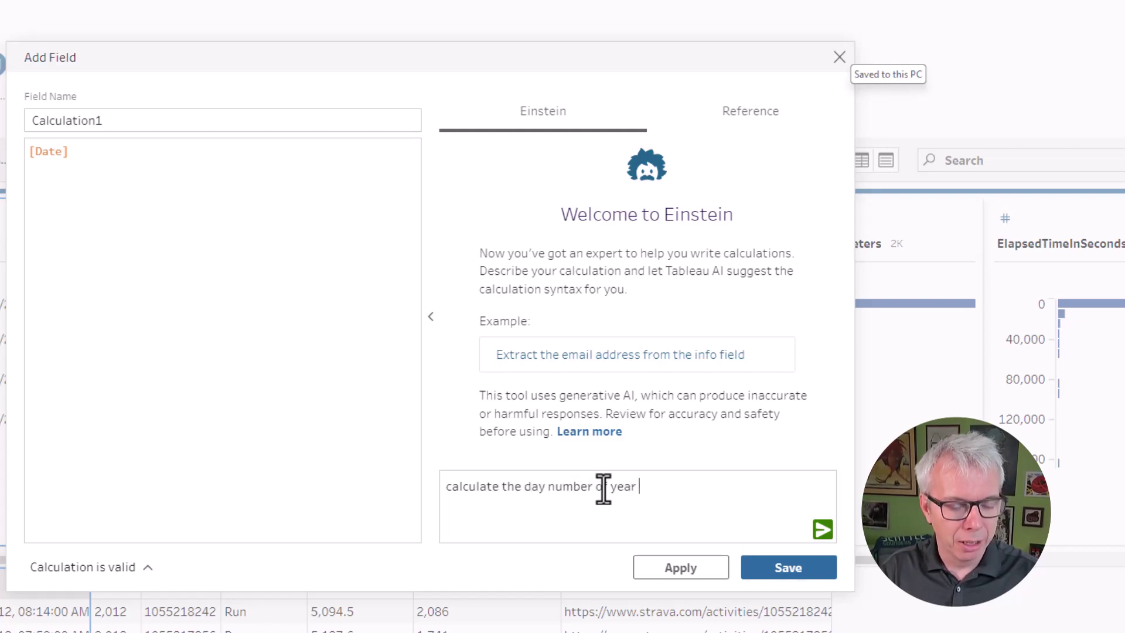
pyautogui.write(' based on Date')
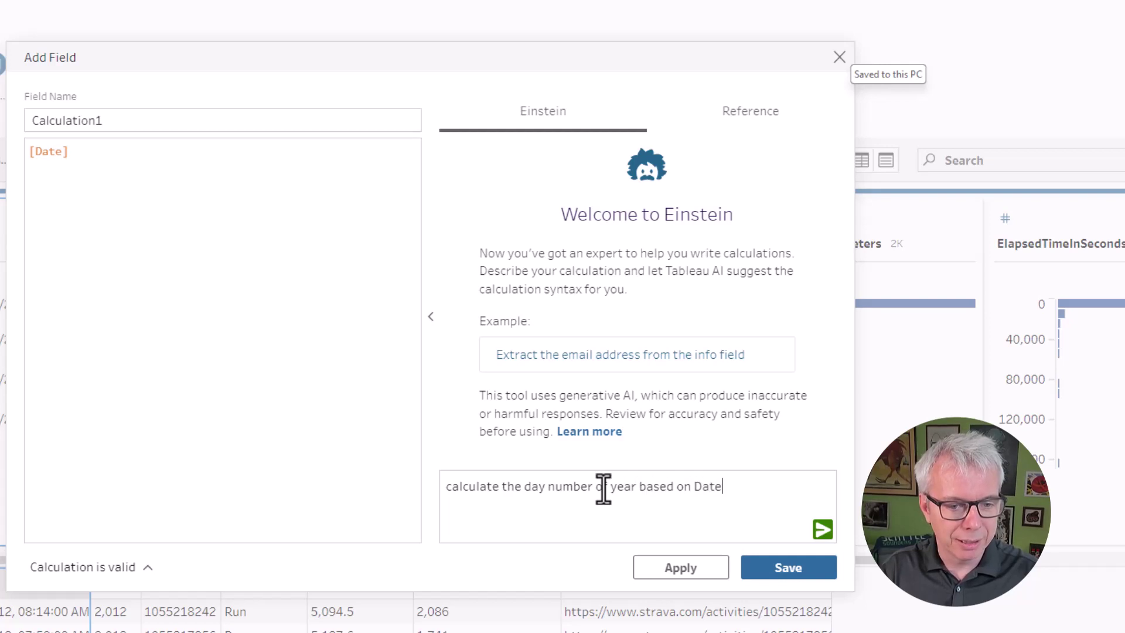
pyautogui.press('Return')
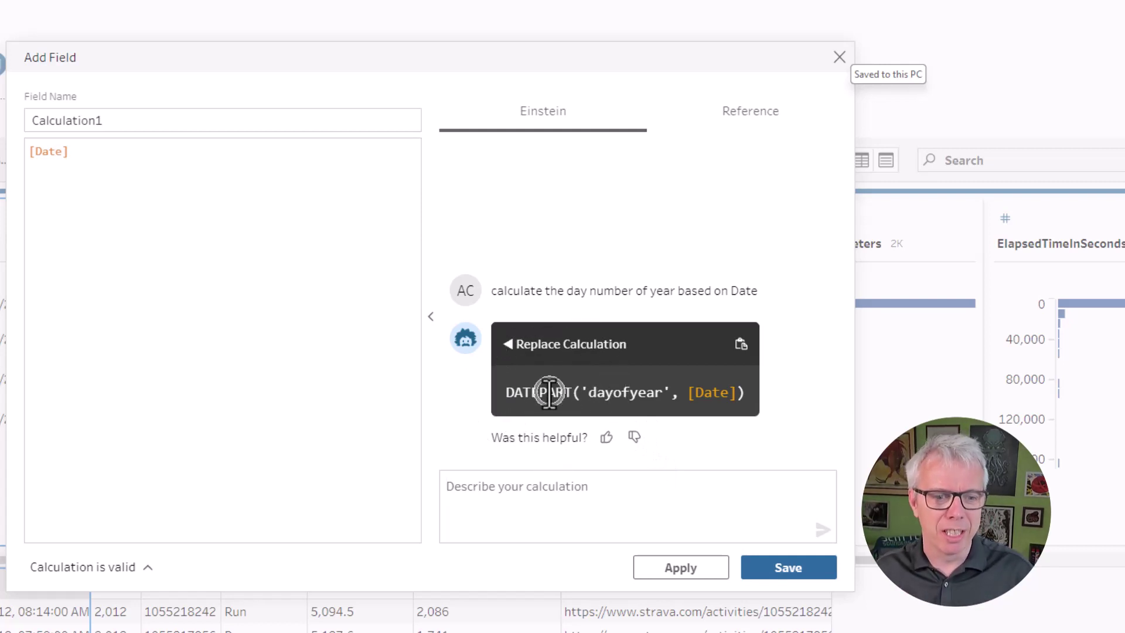
# Apply DATEPART('dayofyear',[Date]) and save the field as Day number of year
pyautogui.click(521, 347)
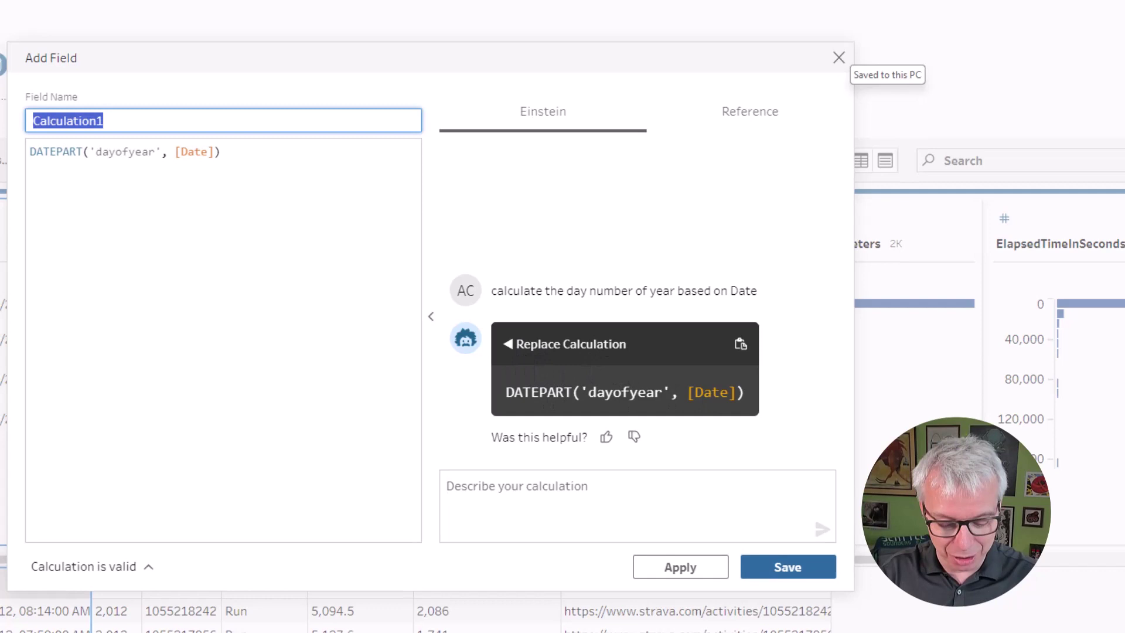
pyautogui.write('Day number ')
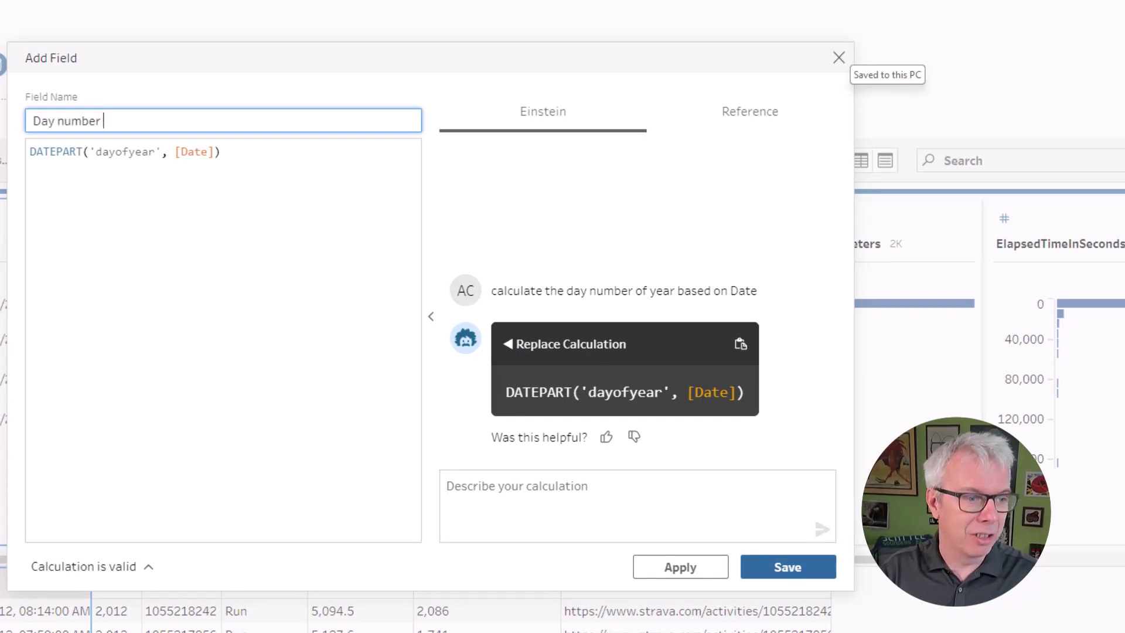
pyautogui.write('of year')
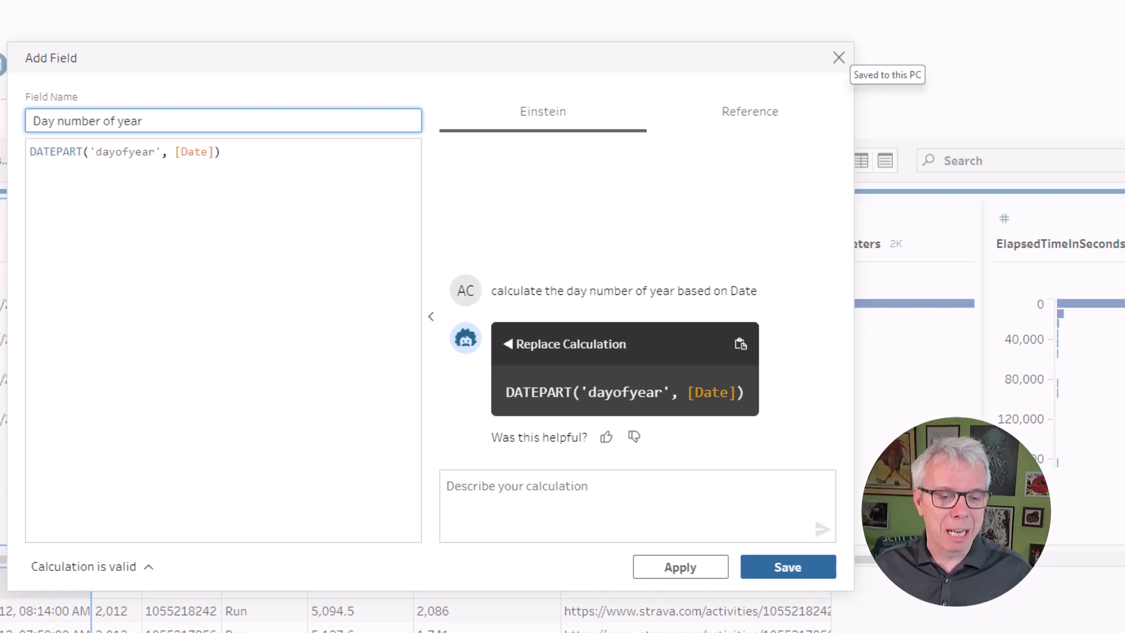
pyautogui.click(787, 568)
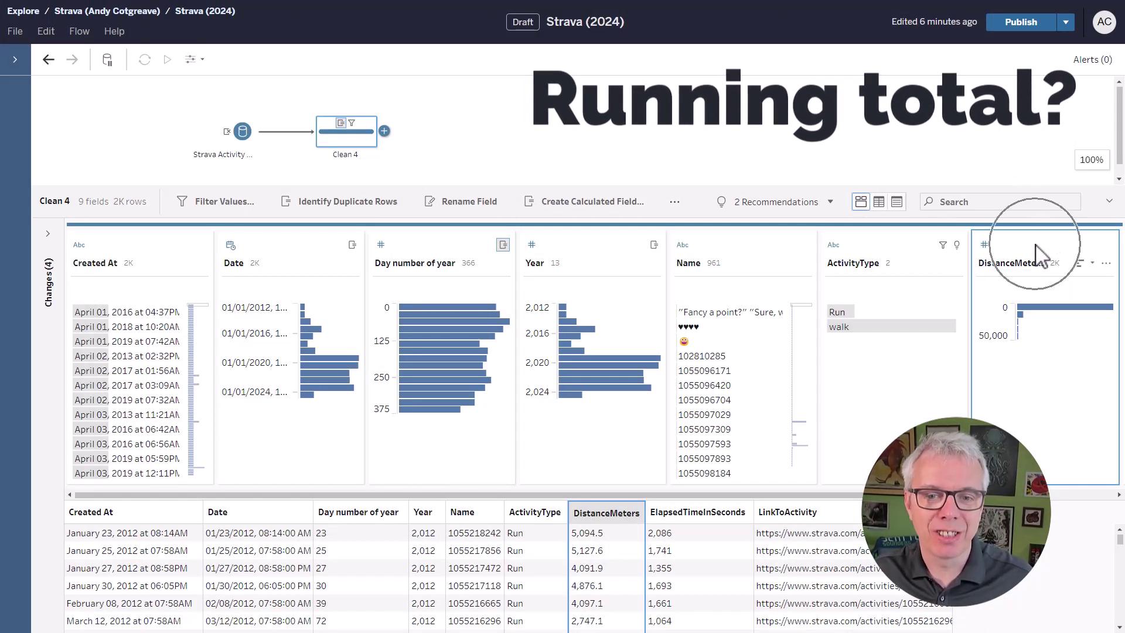
# Ask Einstein for a running total of DistanceMeters by date, restarting each year
pyautogui.click(616, 202)
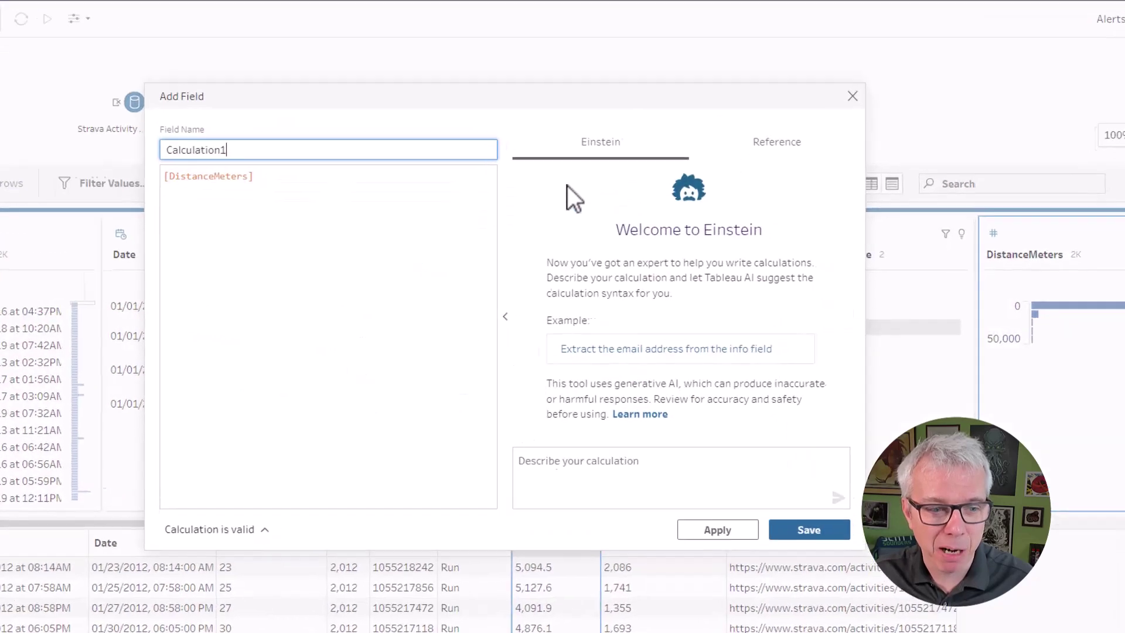
pyautogui.click(686, 464)
pyautogui.write('Create a running total of Distance restarting each year')
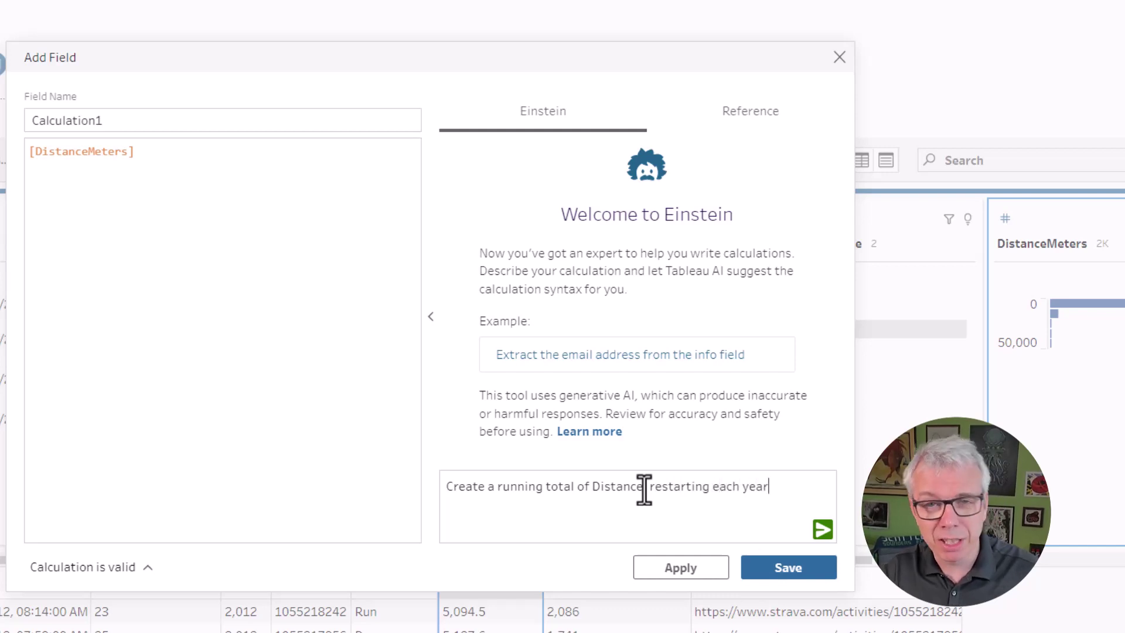
pyautogui.press('Return')
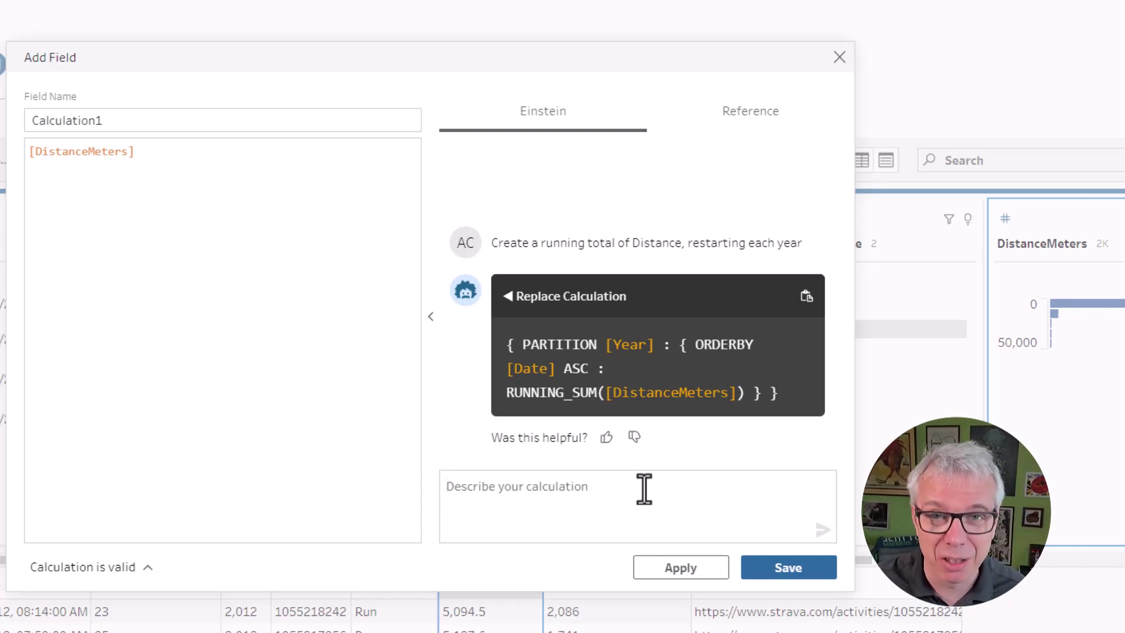
# Insert Einstein's suggested formula and save it as Running Total Distance
pyautogui.doubleClick(575, 347)
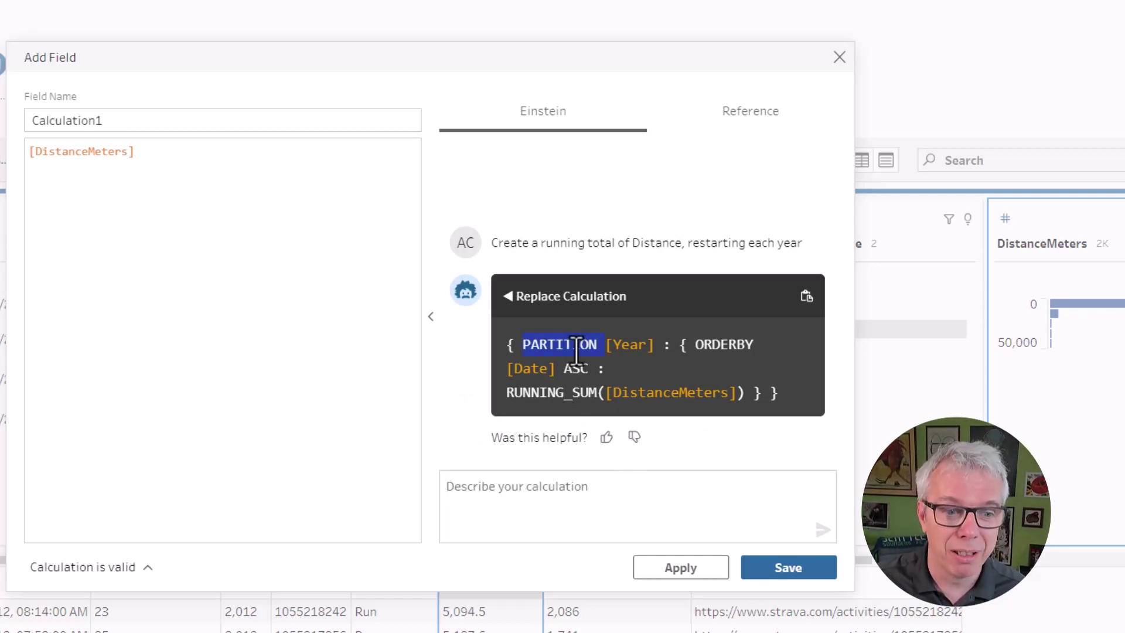
pyautogui.click(508, 297)
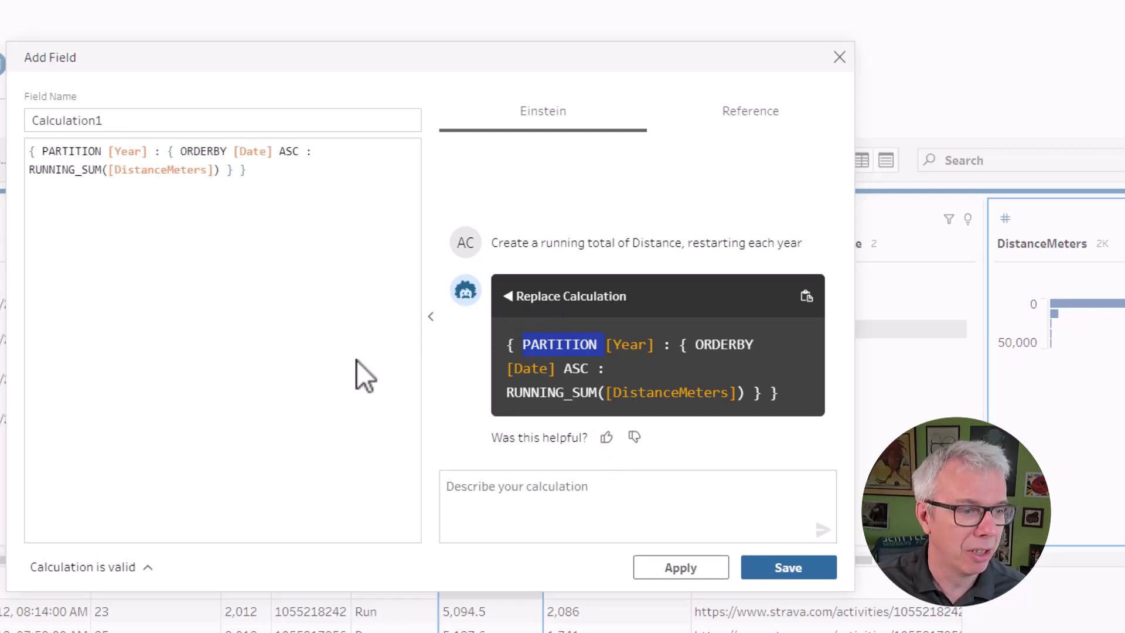
pyautogui.doubleClick(80, 119)
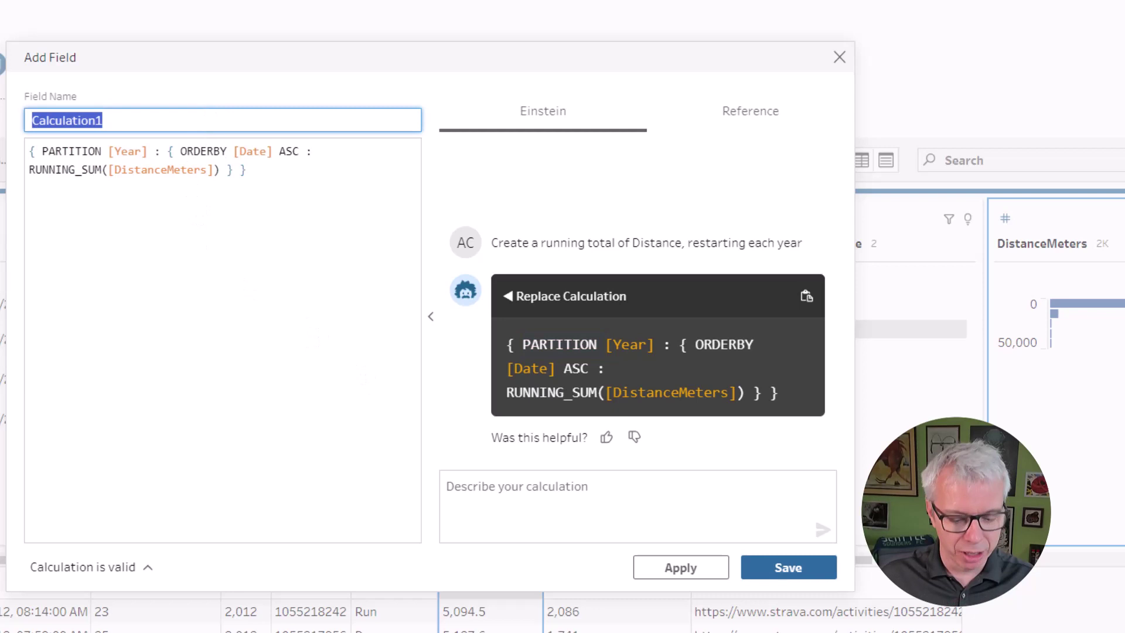
pyautogui.write('Running Total')
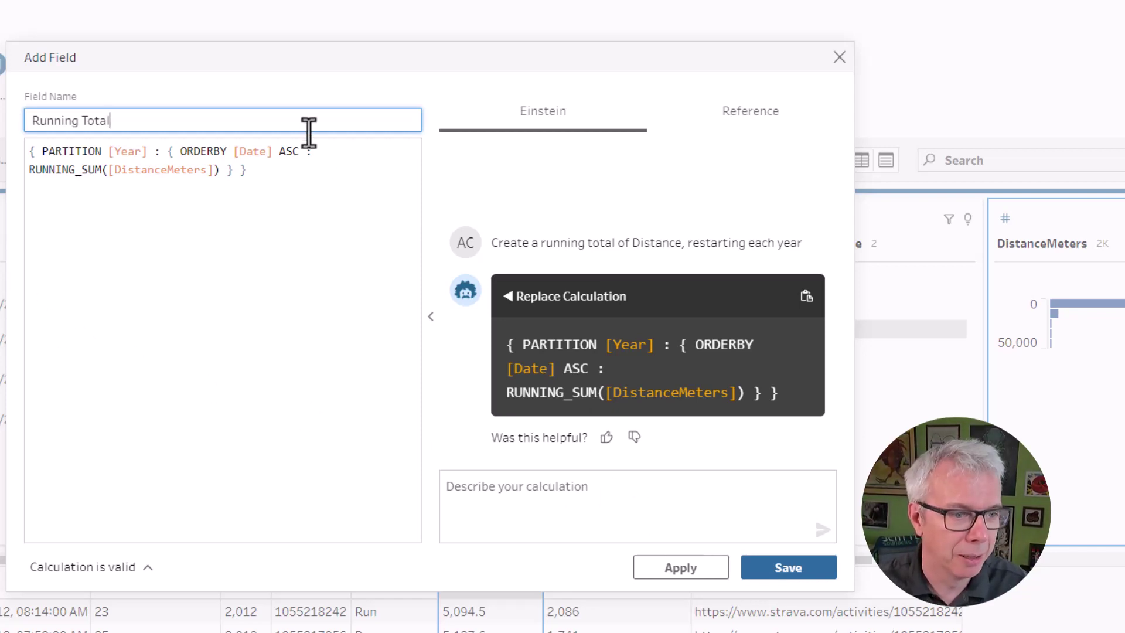
pyautogui.write('Distance')
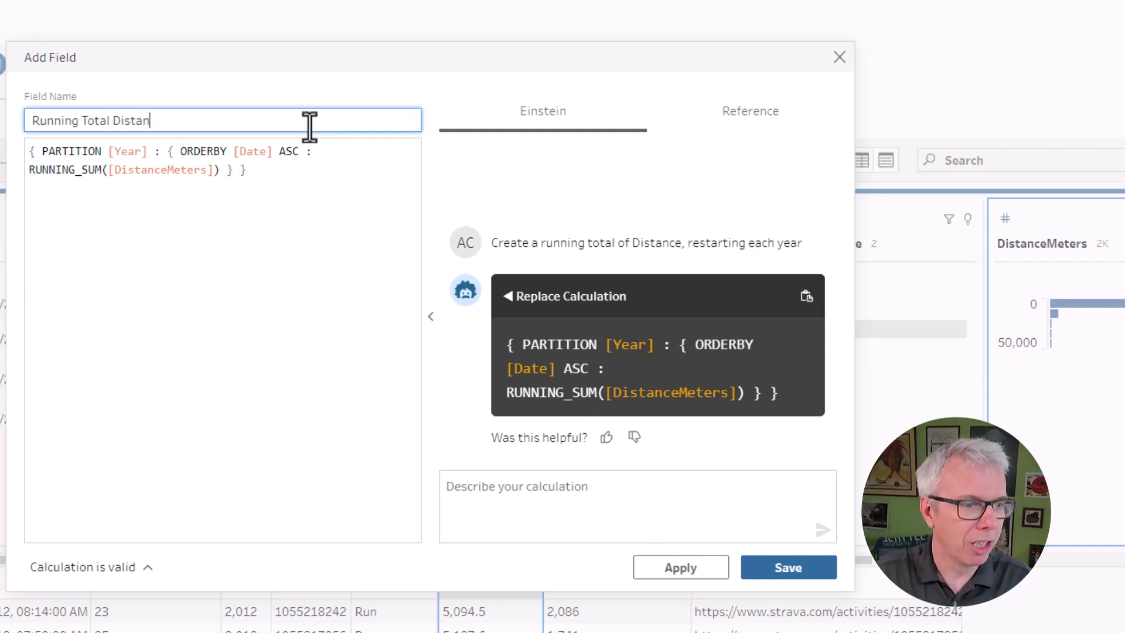
pyautogui.click(797, 566)
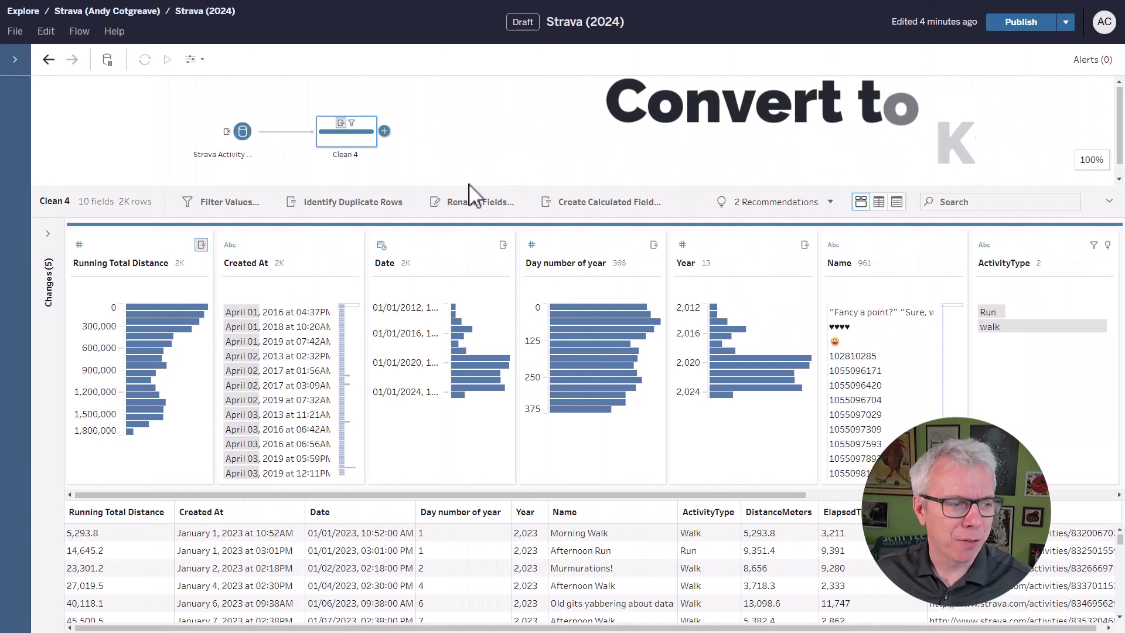
# From the Running Total Distance column, ask Einstein to turn the running total into km
pyautogui.click(124, 270)
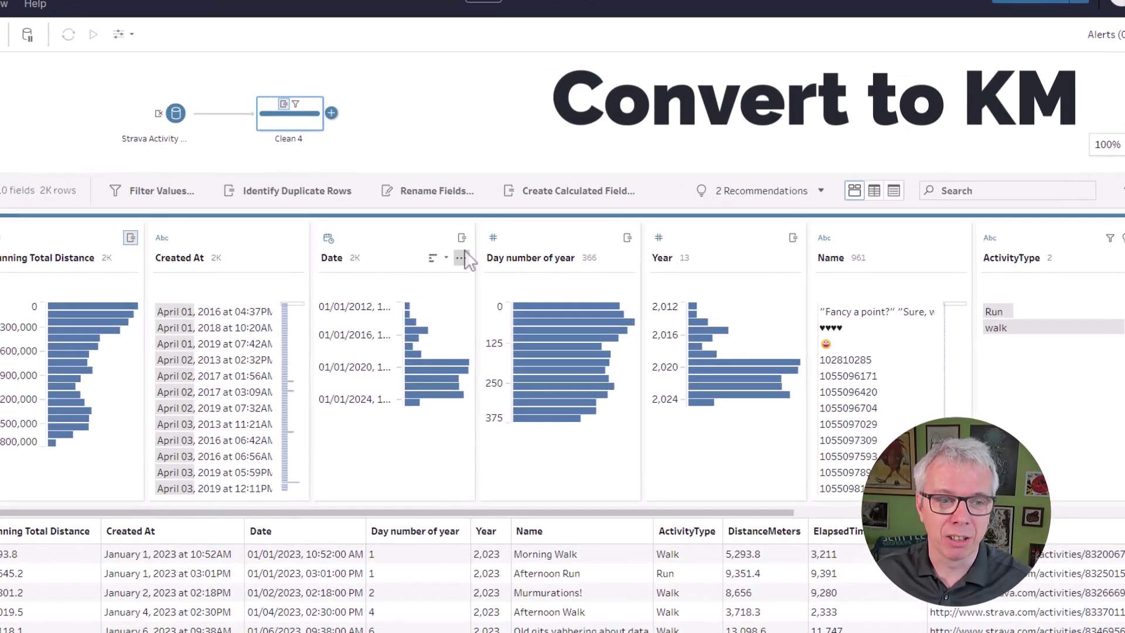
pyautogui.click(503, 245)
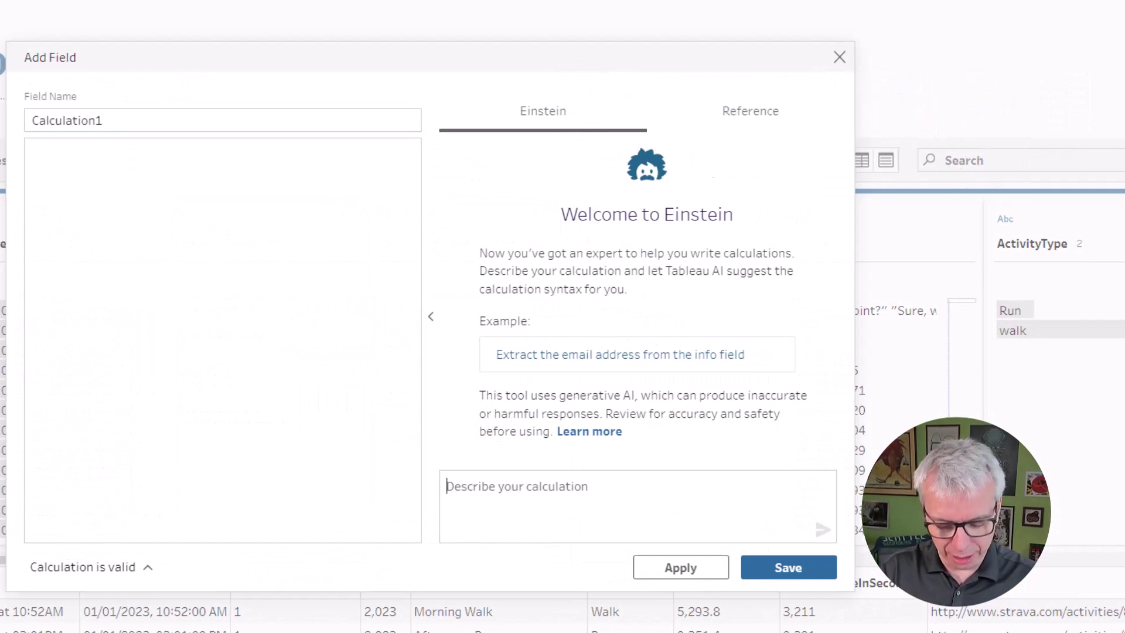
pyautogui.click(463, 486)
pyautogui.write('turn Runing')
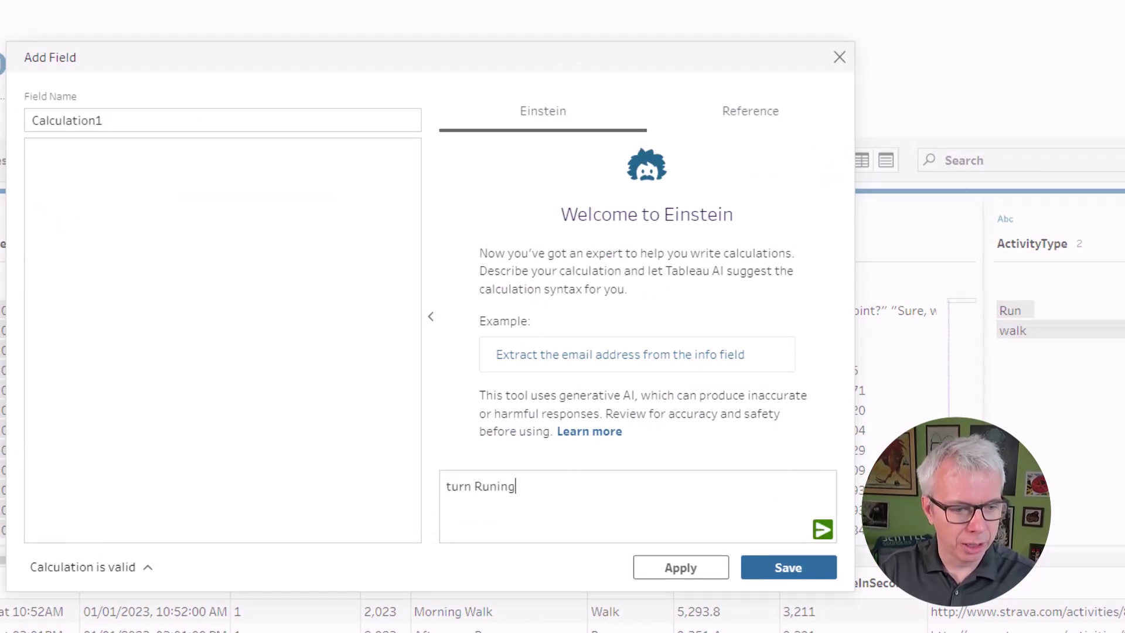
pyautogui.write(' Total int')
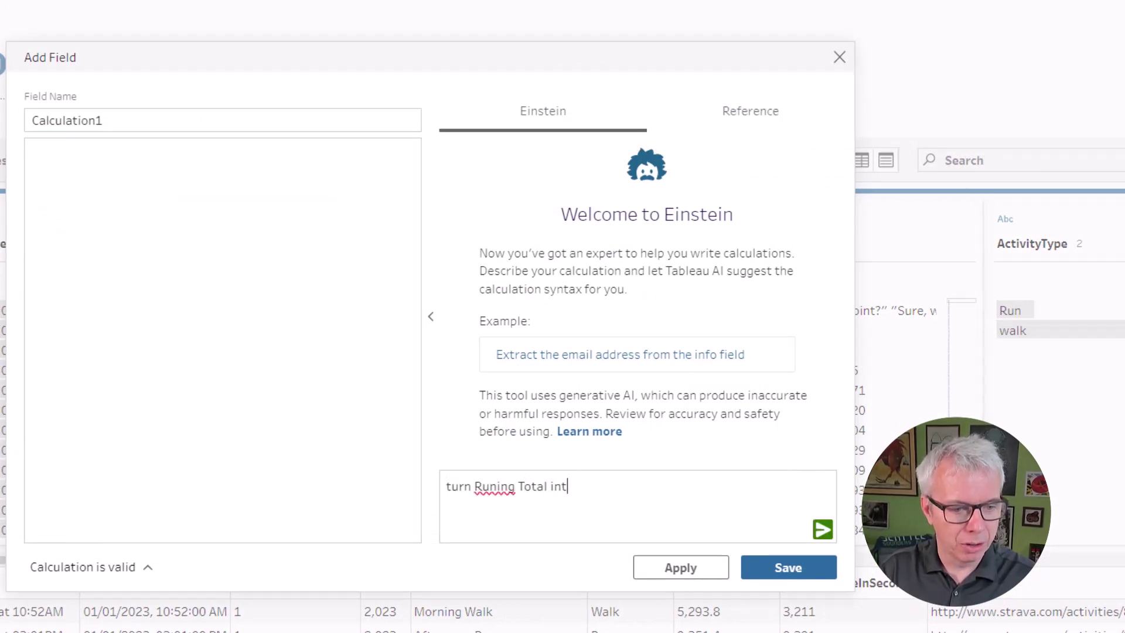
pyautogui.write('o km')
pyautogui.press('Return')
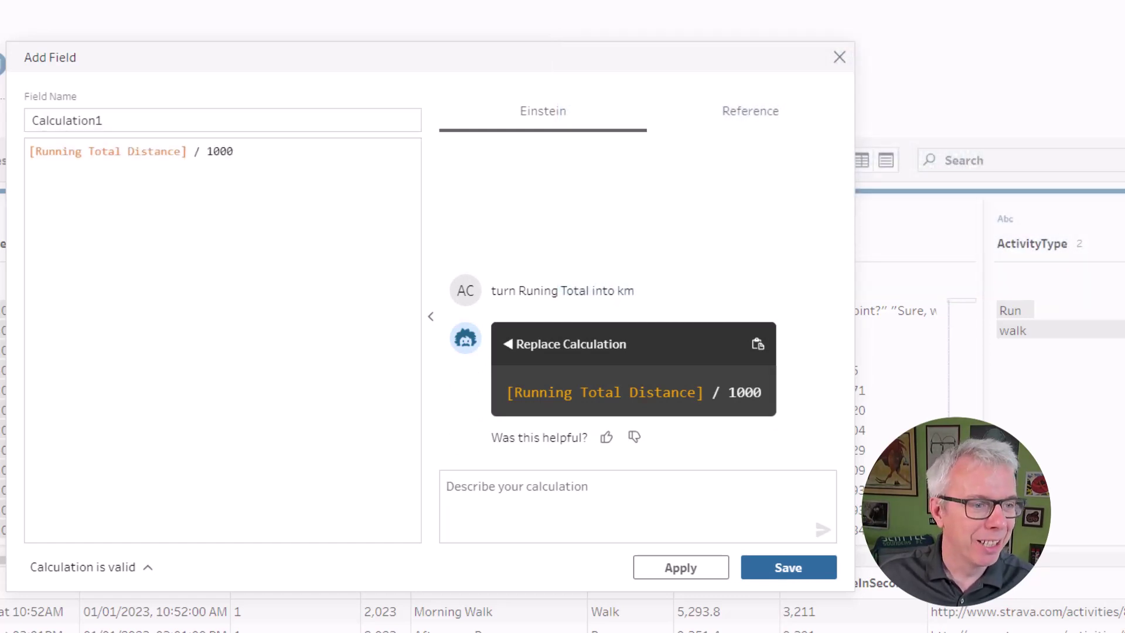
# Name the km field 'Distance (cumulative, km)' and save it
pyautogui.doubleClick(67, 120)
pyautogui.write('Distance')
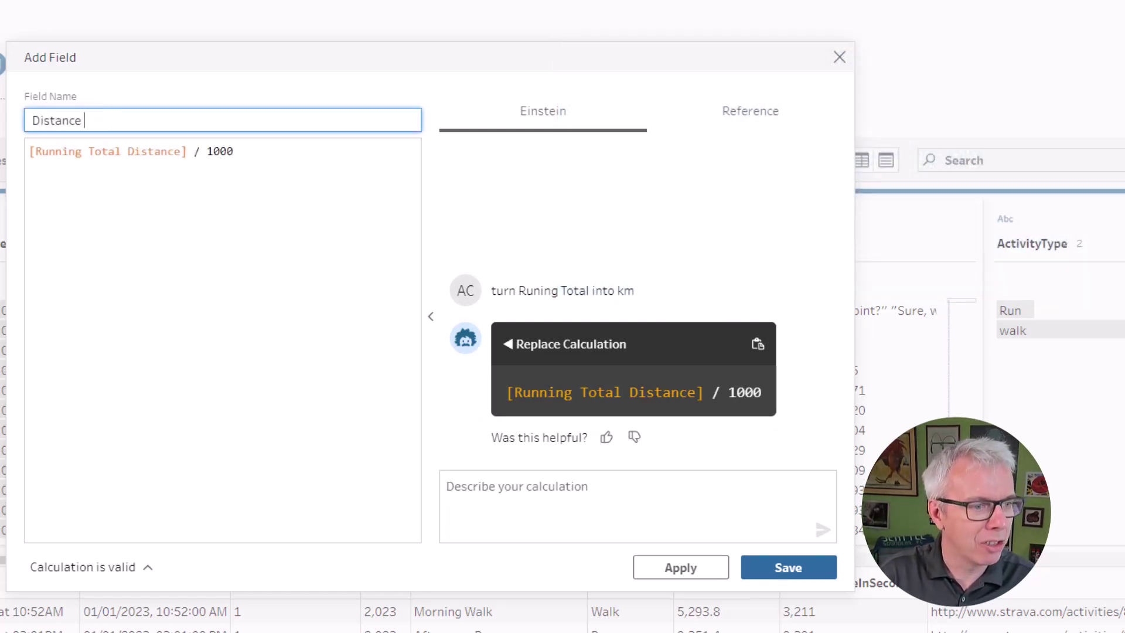
pyautogui.write(' (km')
pyautogui.press('BackSpace')
pyautogui.press('BackSpace')
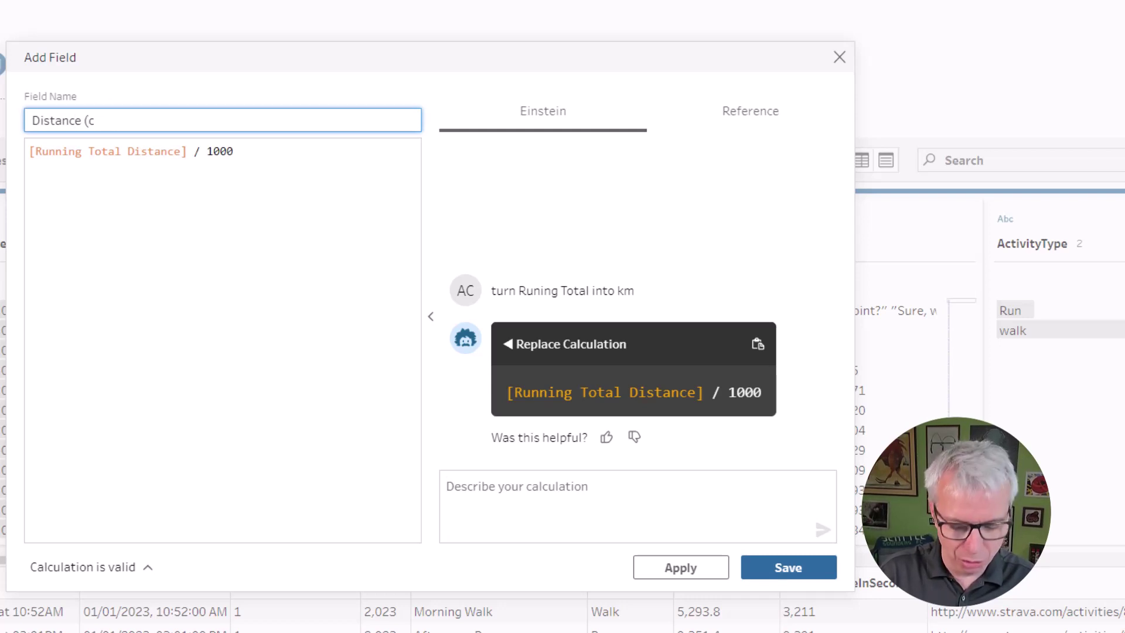
pyautogui.write('cumulati')
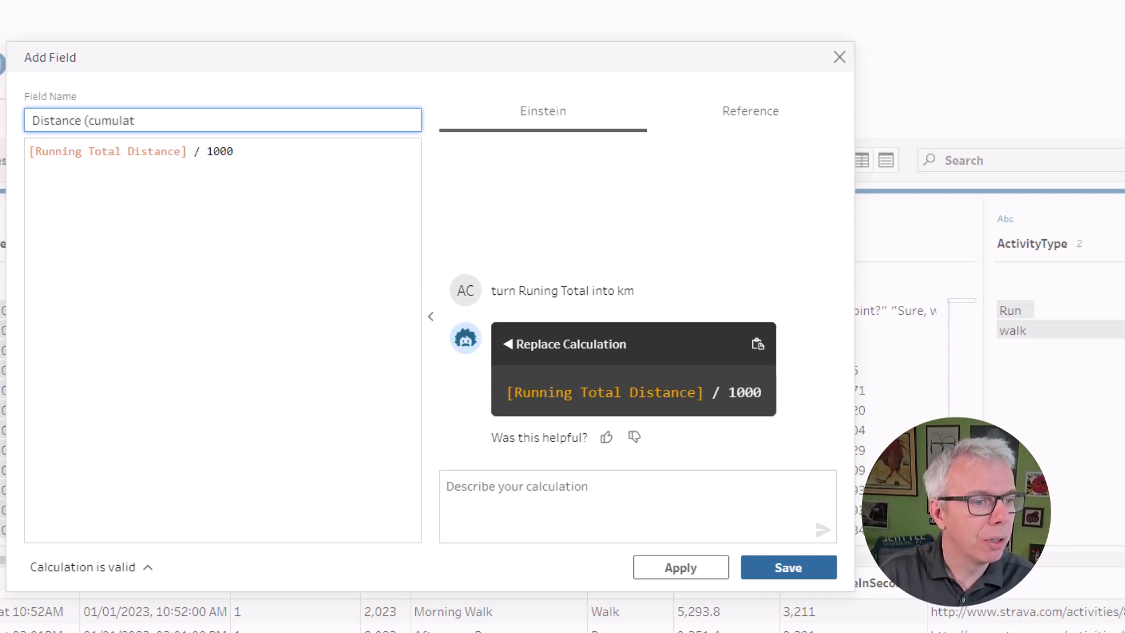
pyautogui.write('ve, km)')
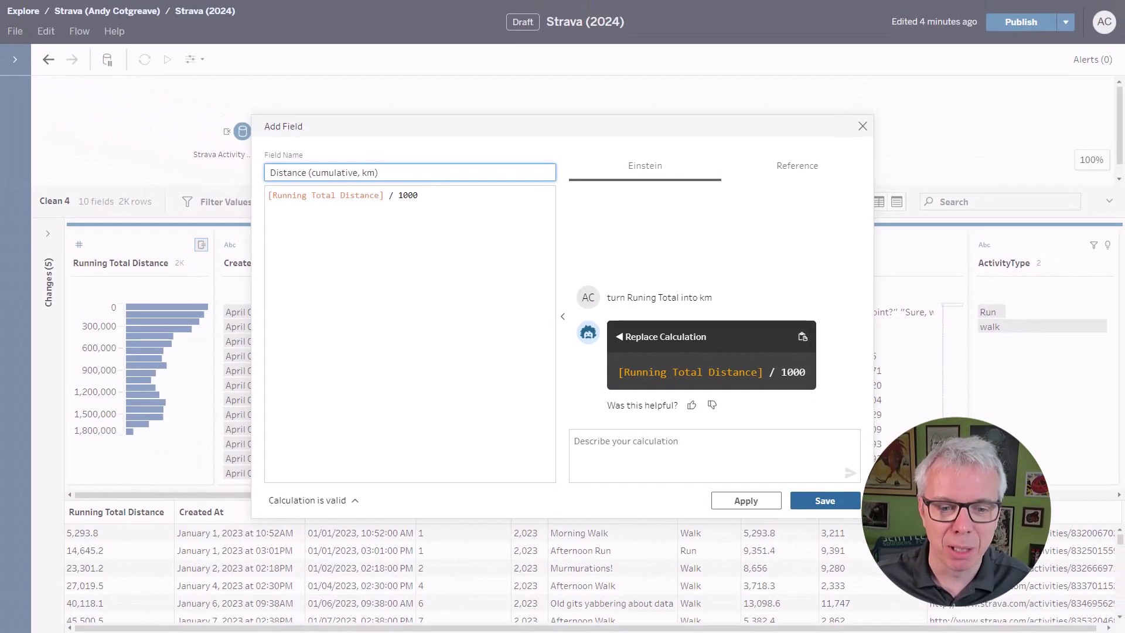
pyautogui.click(825, 501)
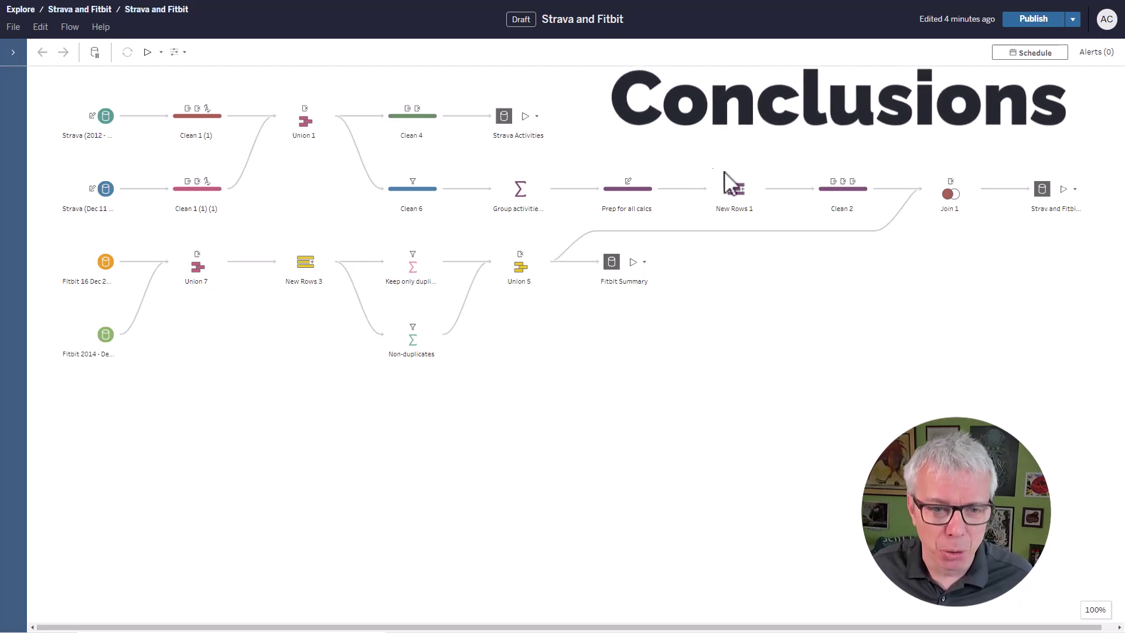
# List the Clean 2 step's calculated fields, then switch to the Tableau walking-goal dashboard
pyautogui.click(844, 192)
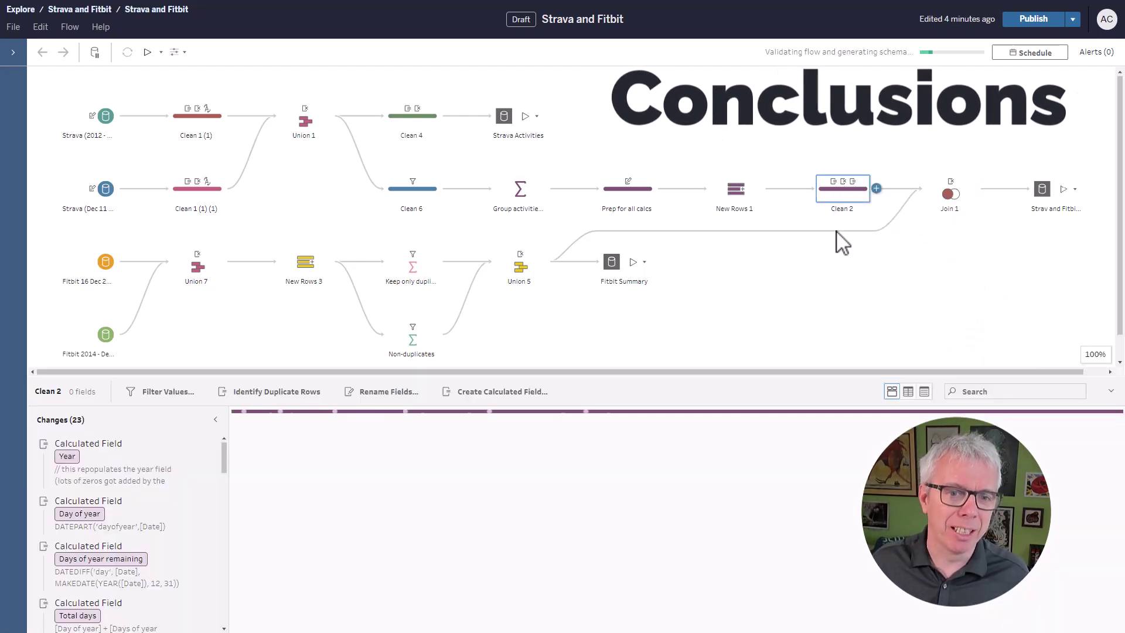
pyautogui.moveTo(833, 186)
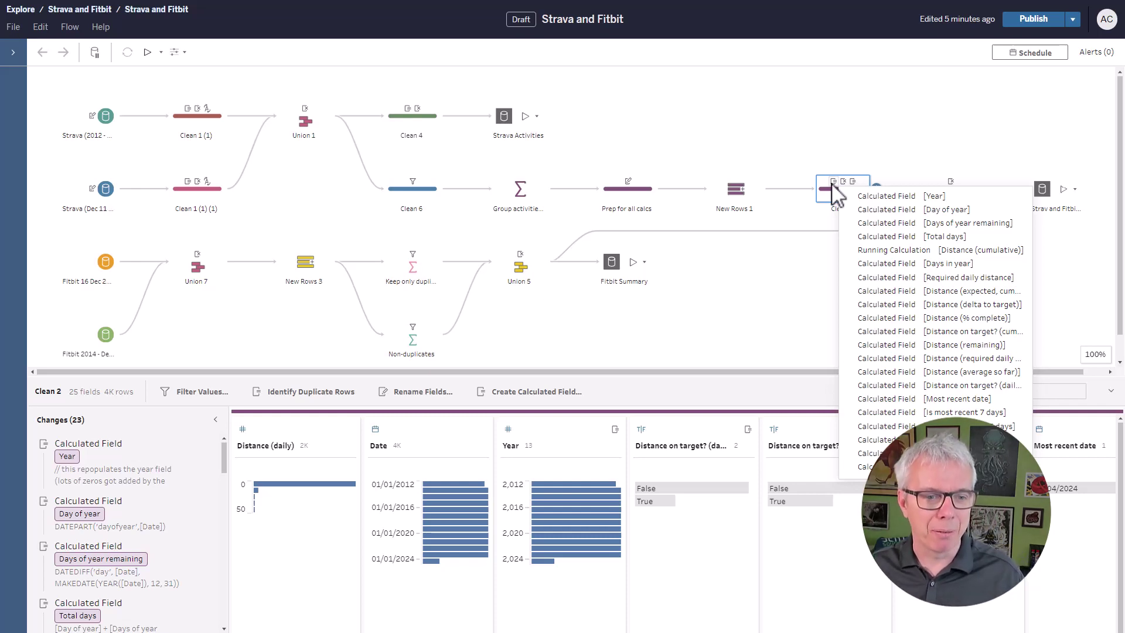
pyautogui.click(791, 331)
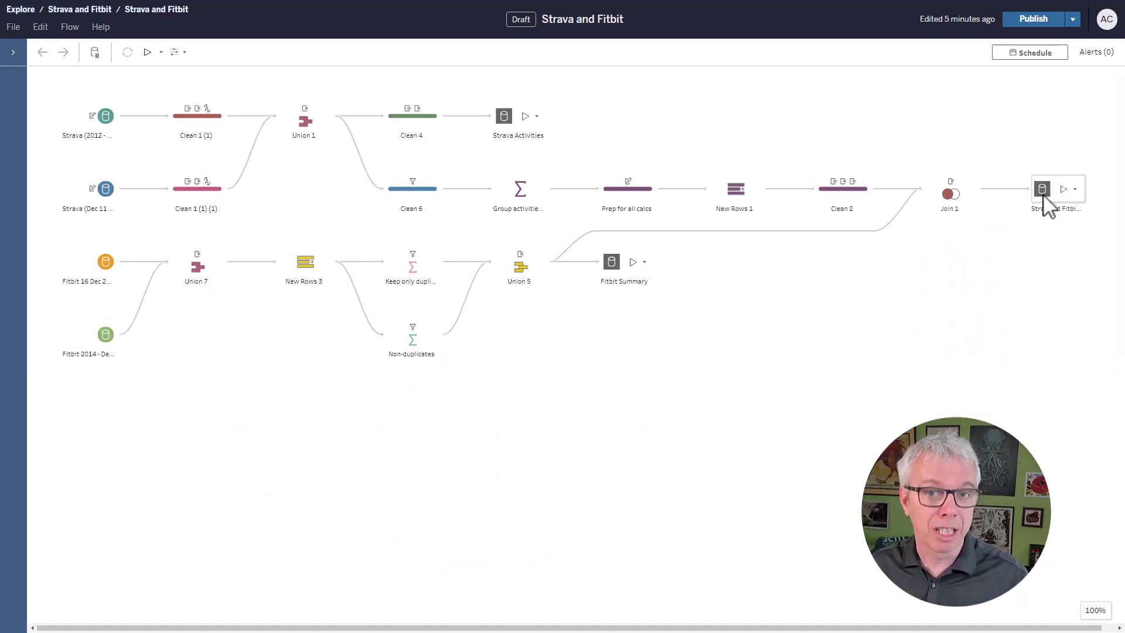
pyautogui.hotkey('alt', 'Tab')
pyautogui.hotkey('alt', 'Tab')
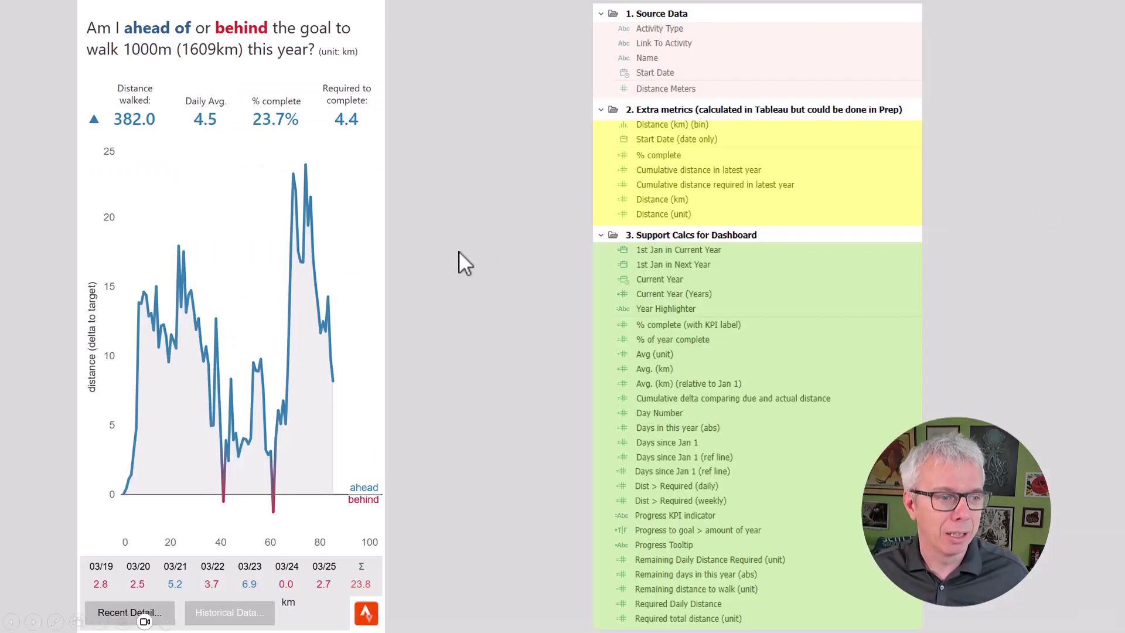
# Advance to the next dashboard version and highlight its Dashboard calcs fields
pyautogui.click(484, 248)
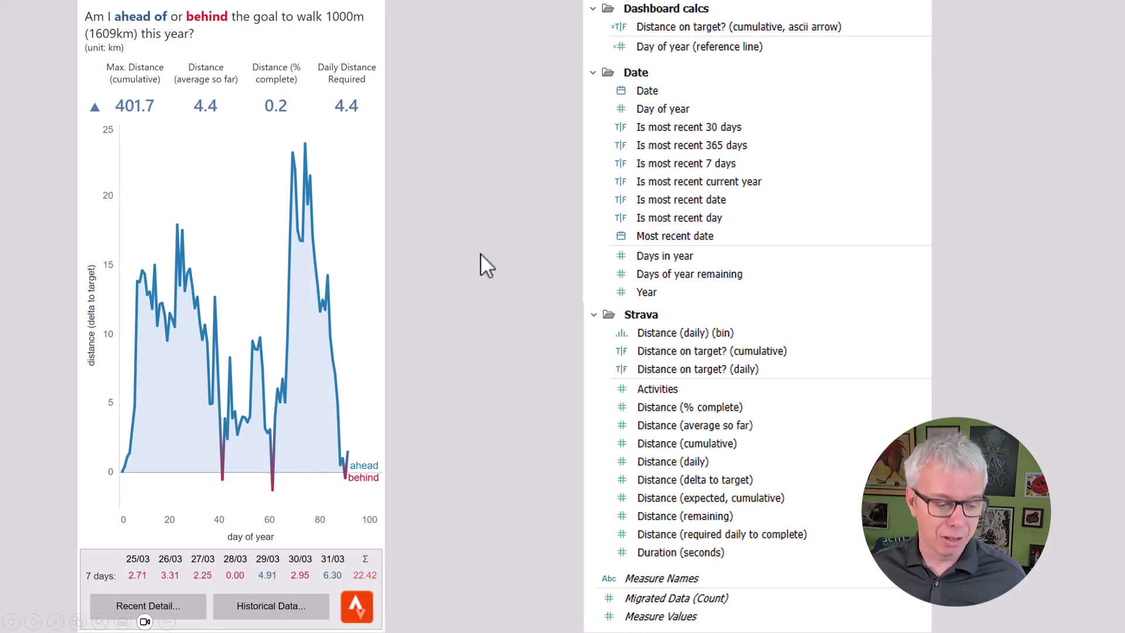
pyautogui.click(481, 254)
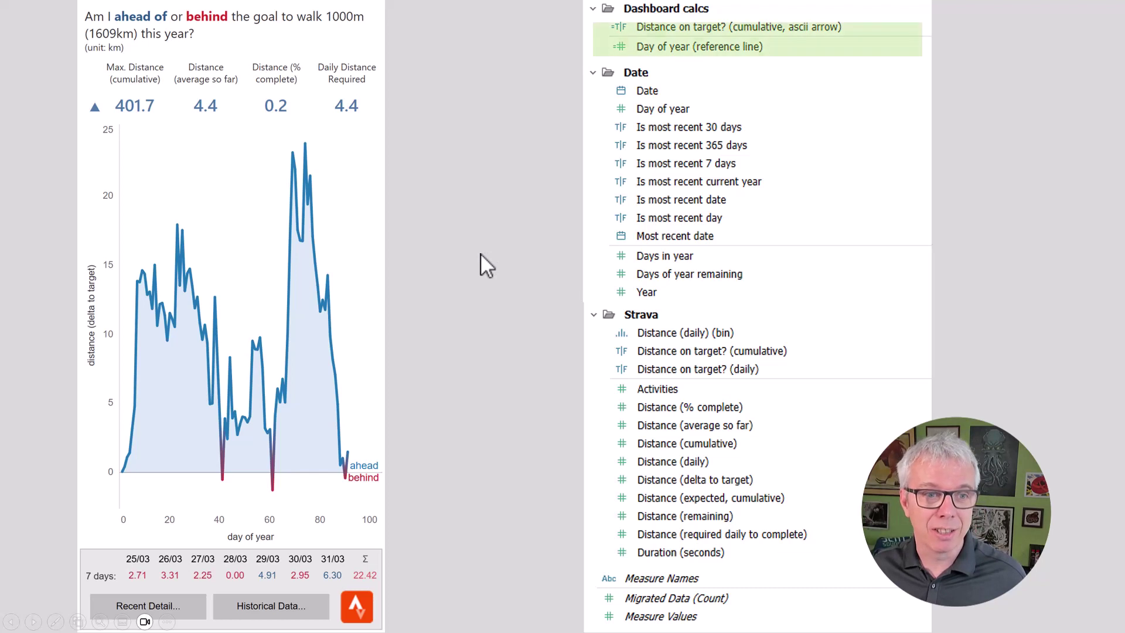